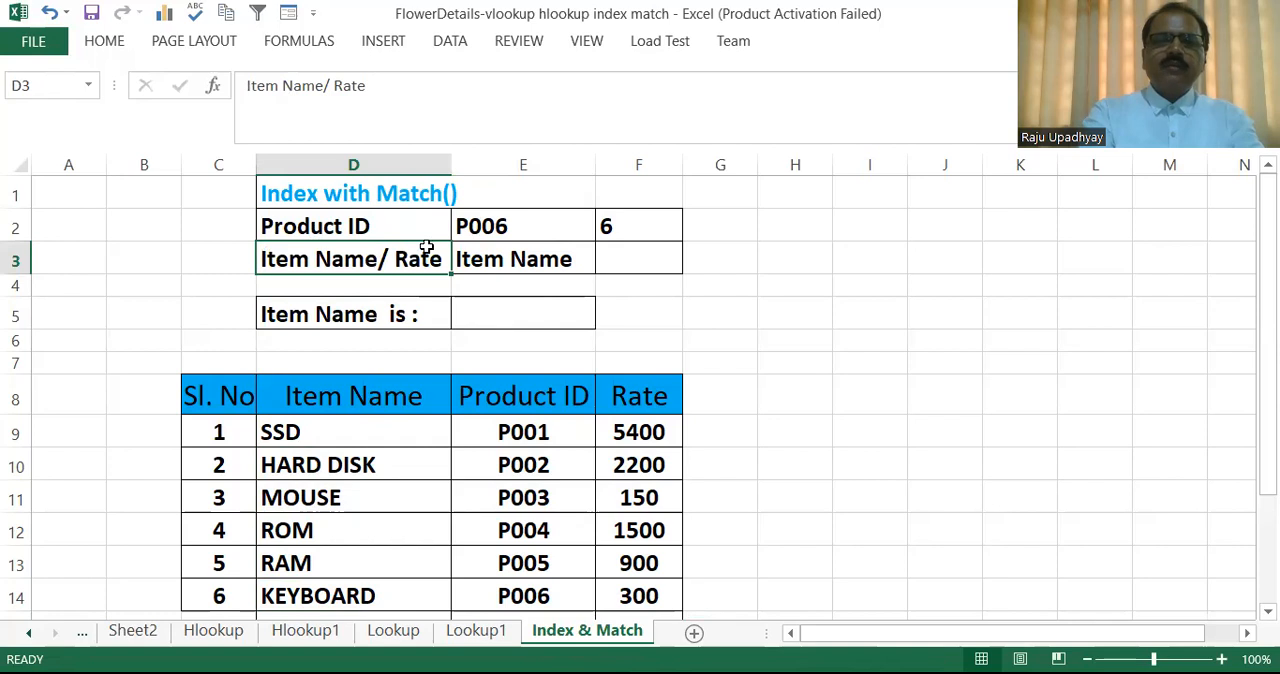
Review the dropdown choices available in Product ID cell E2 and Item Name/Rate cell E3.
click(488, 226)
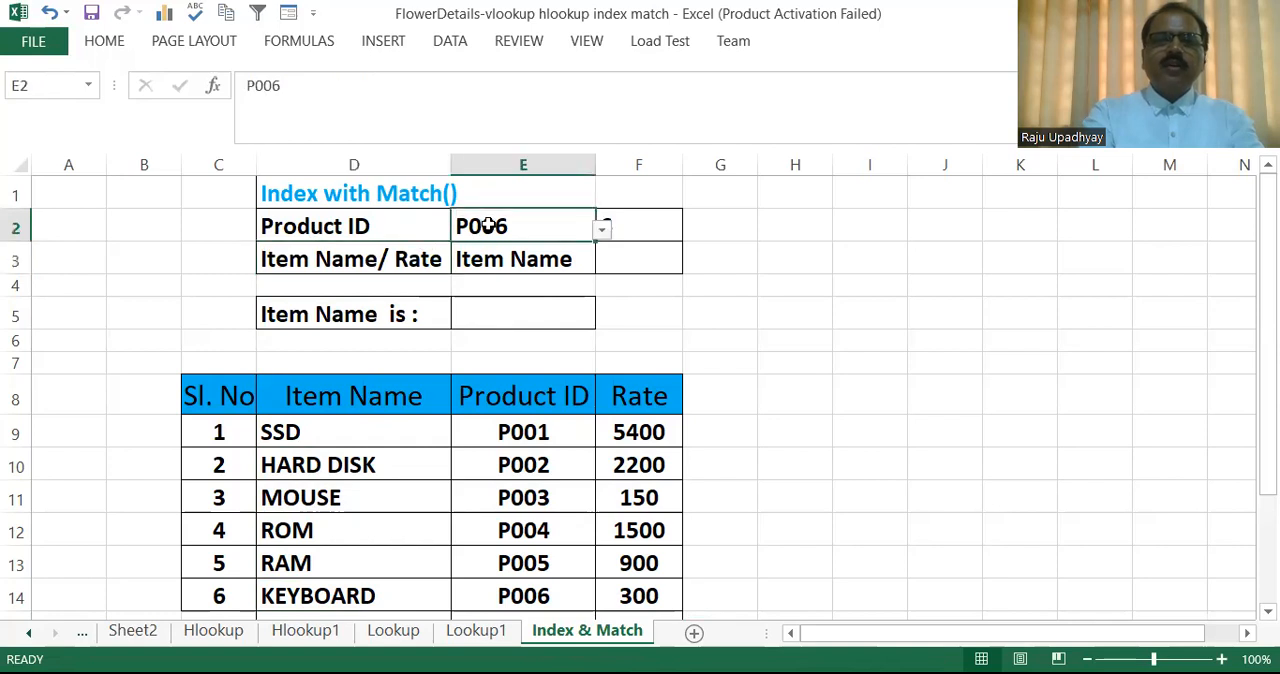
click(601, 231)
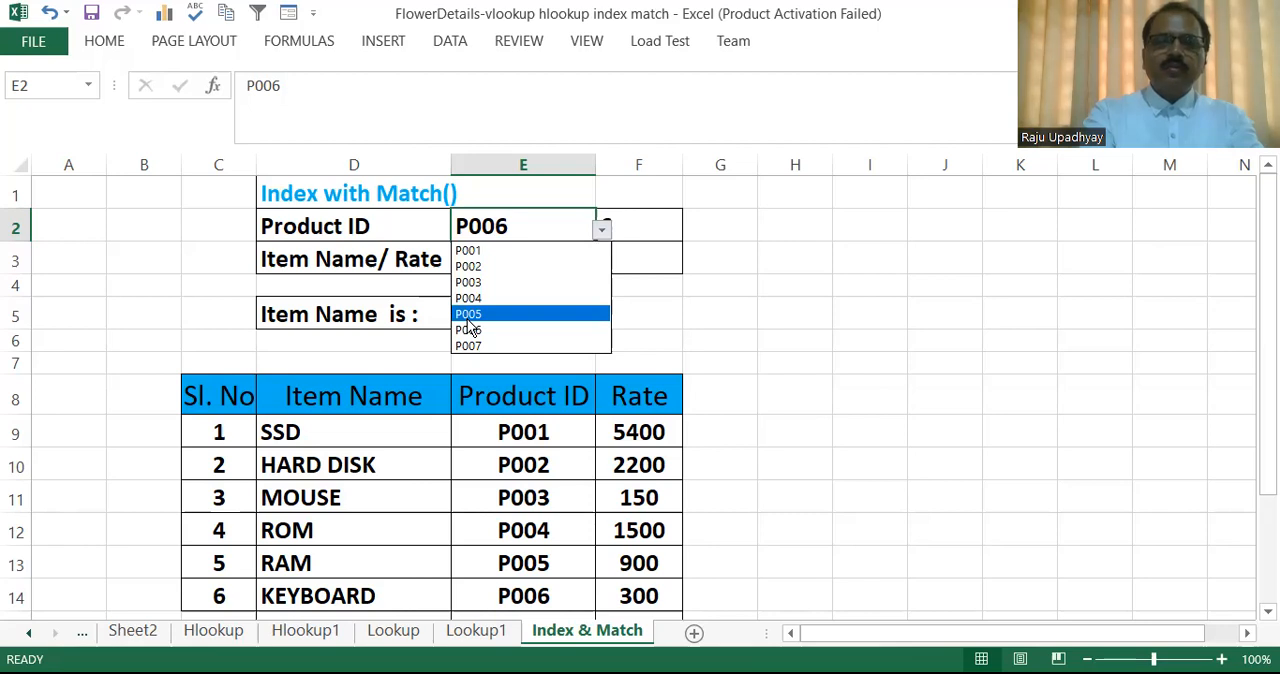
click(382, 283)
click(520, 257)
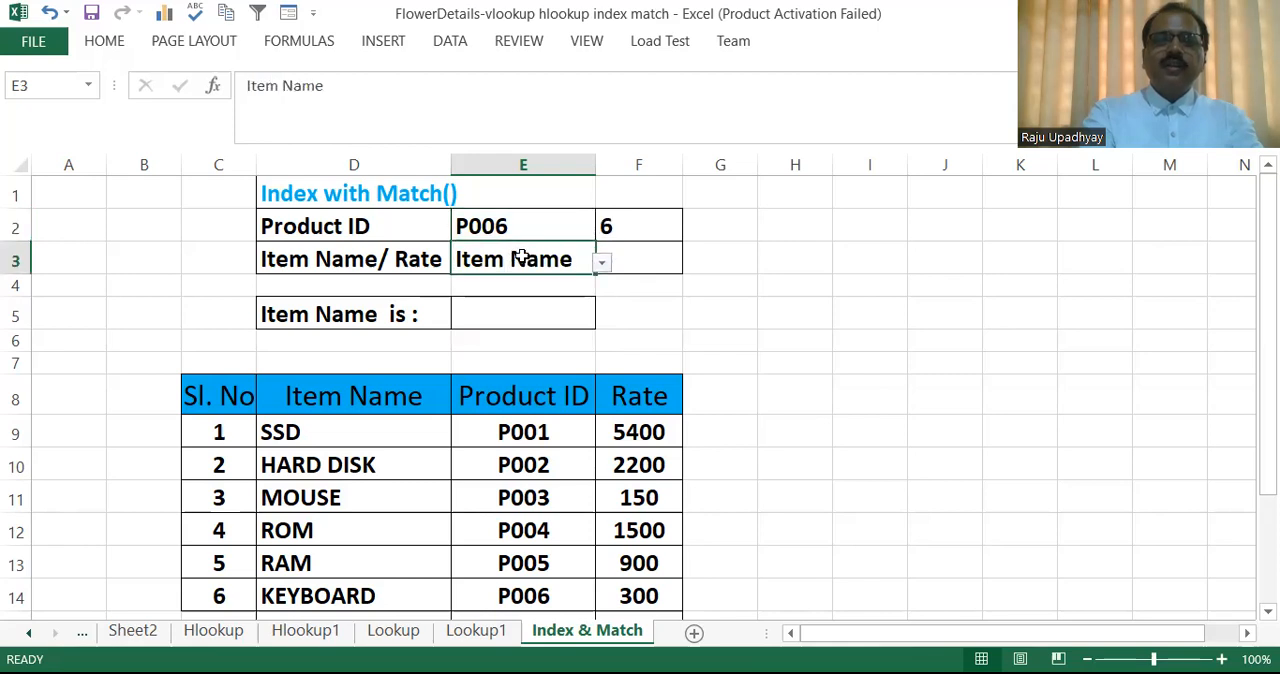
click(600, 270)
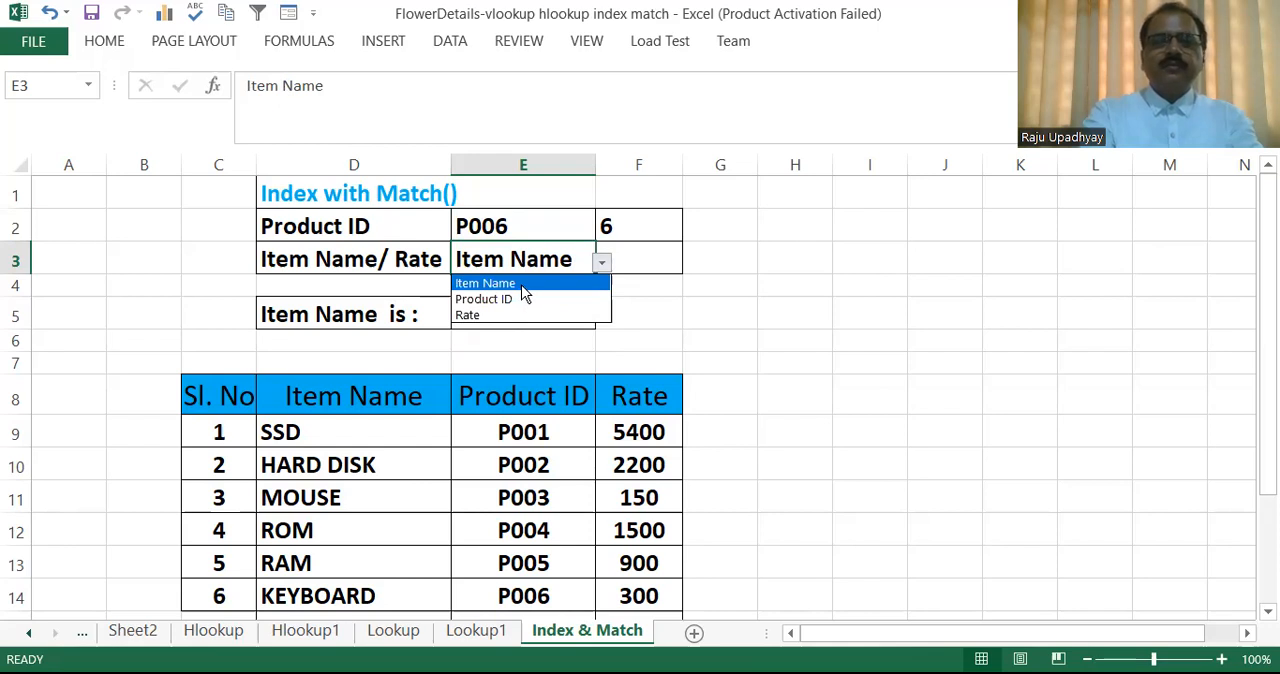
click(407, 287)
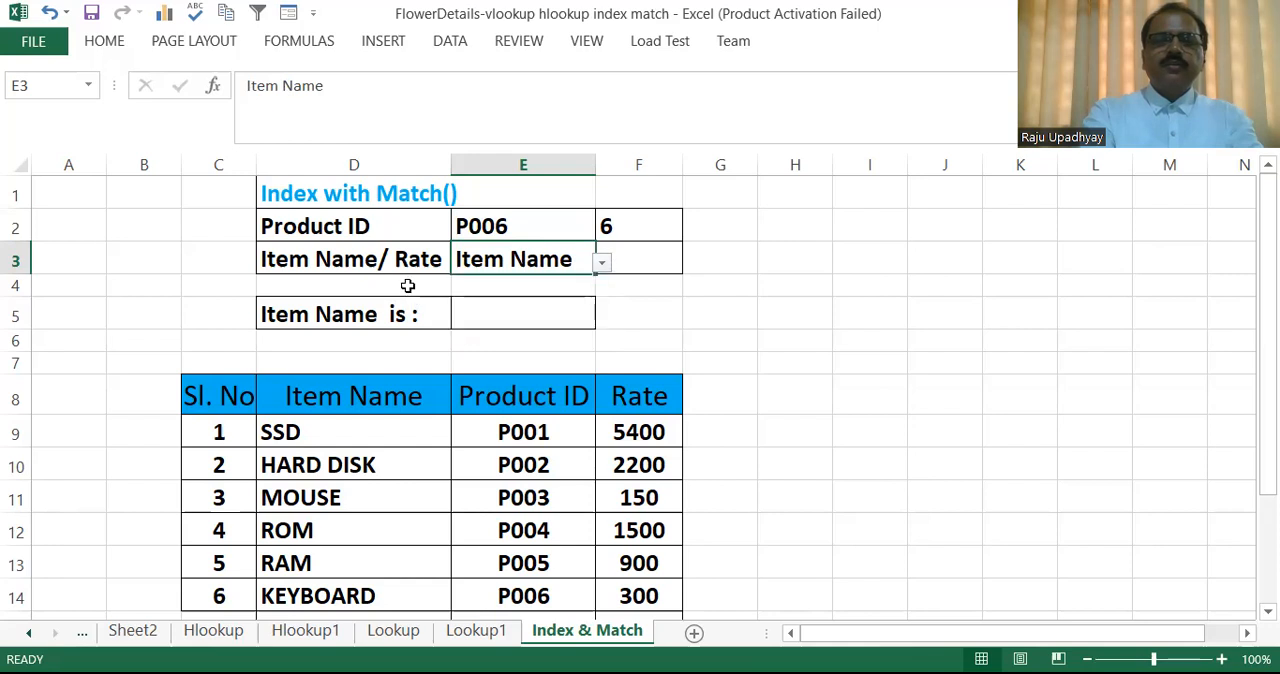
Replace the formula in F2 with a new MATCH function using the product ID in E2 as lookup value.
click(649, 234)
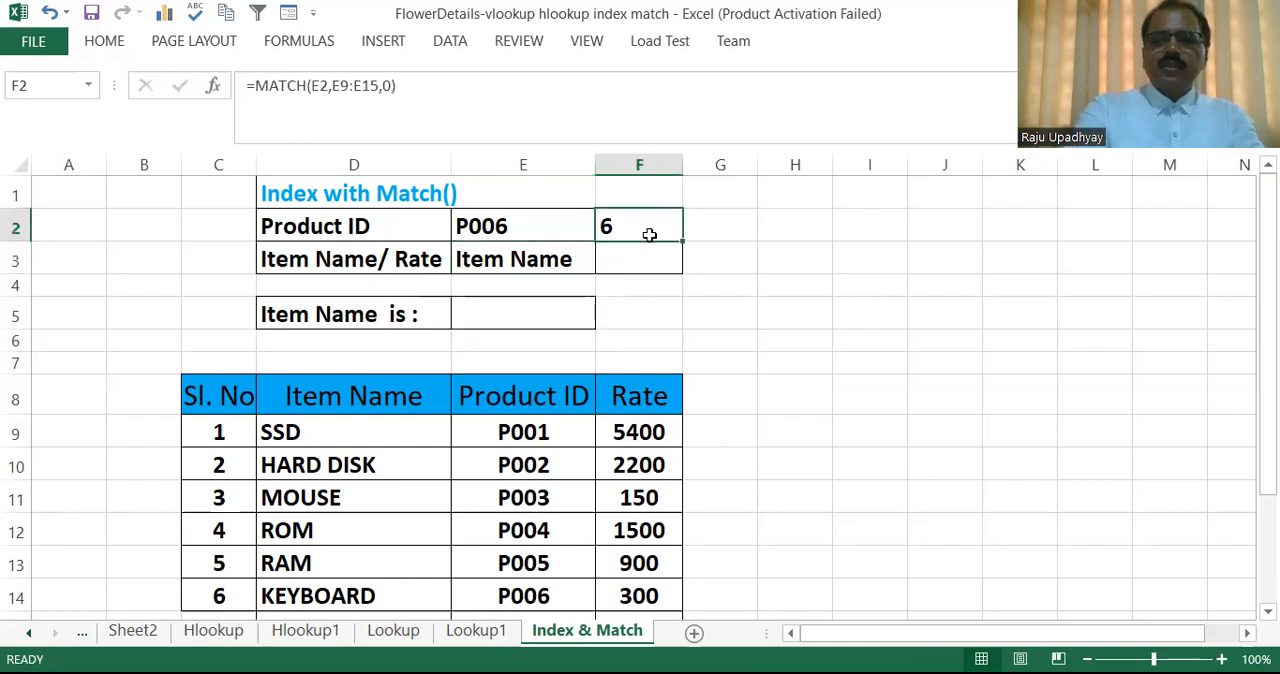
key(BackSpace)
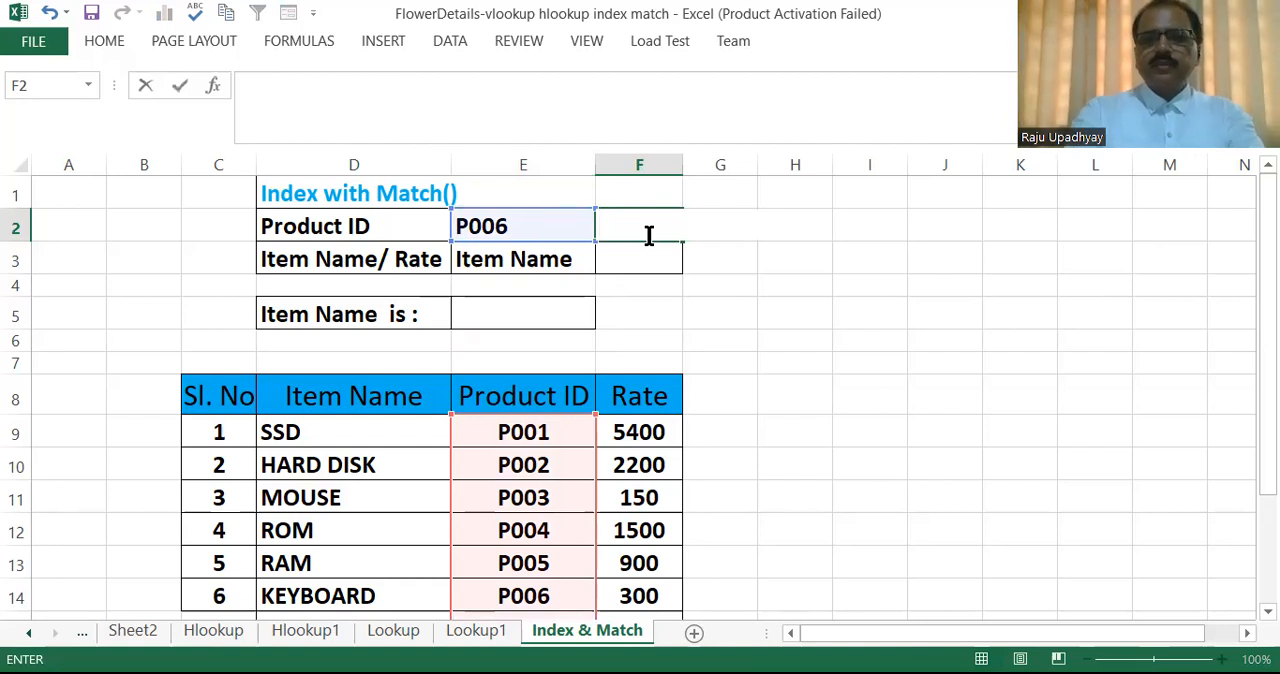
text(=)
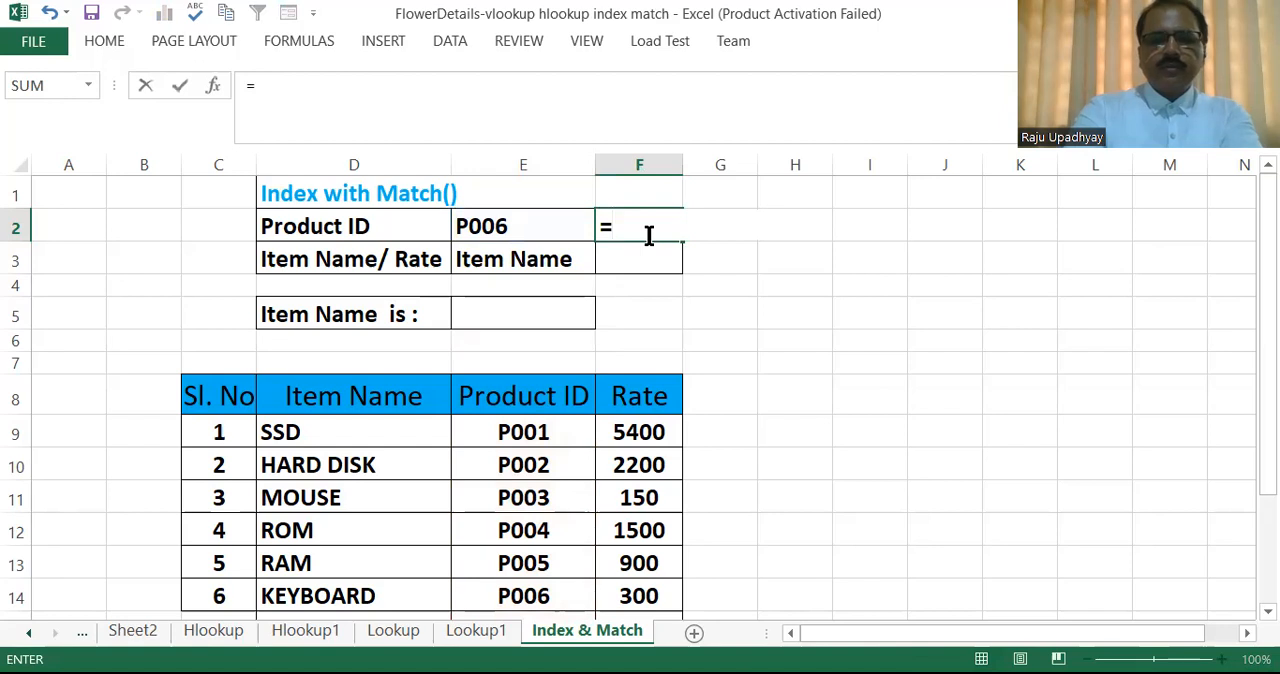
text(MATCH)
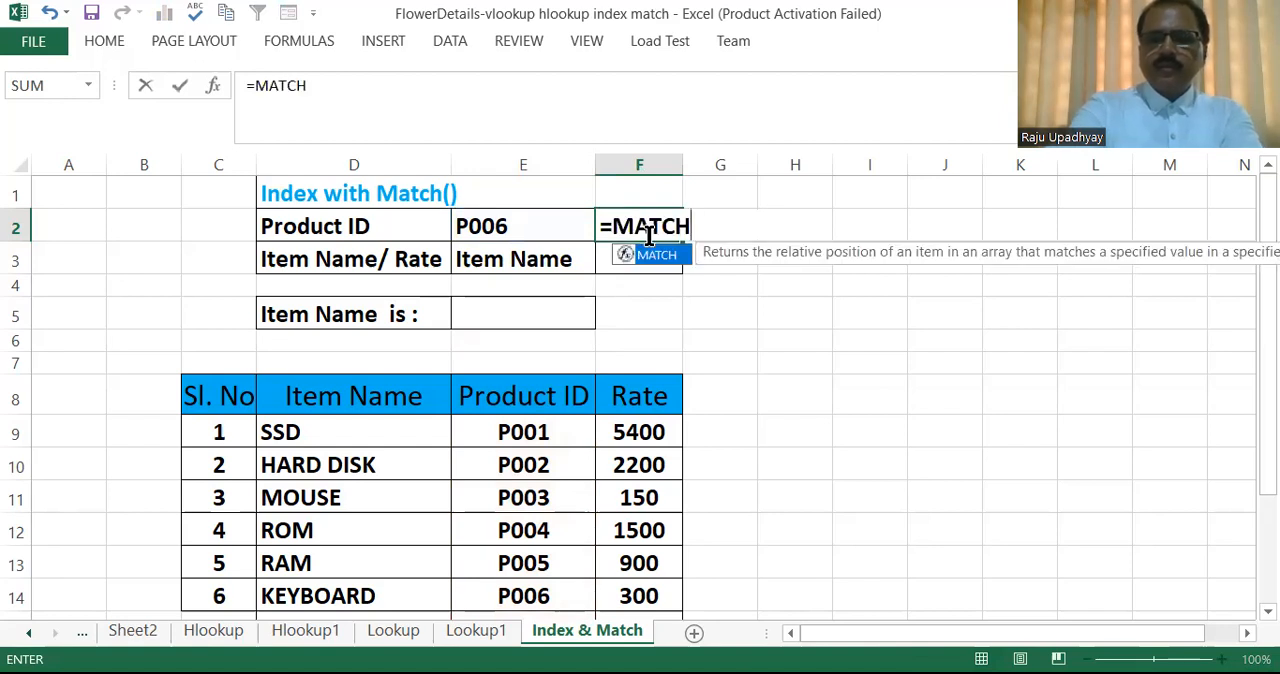
text(()
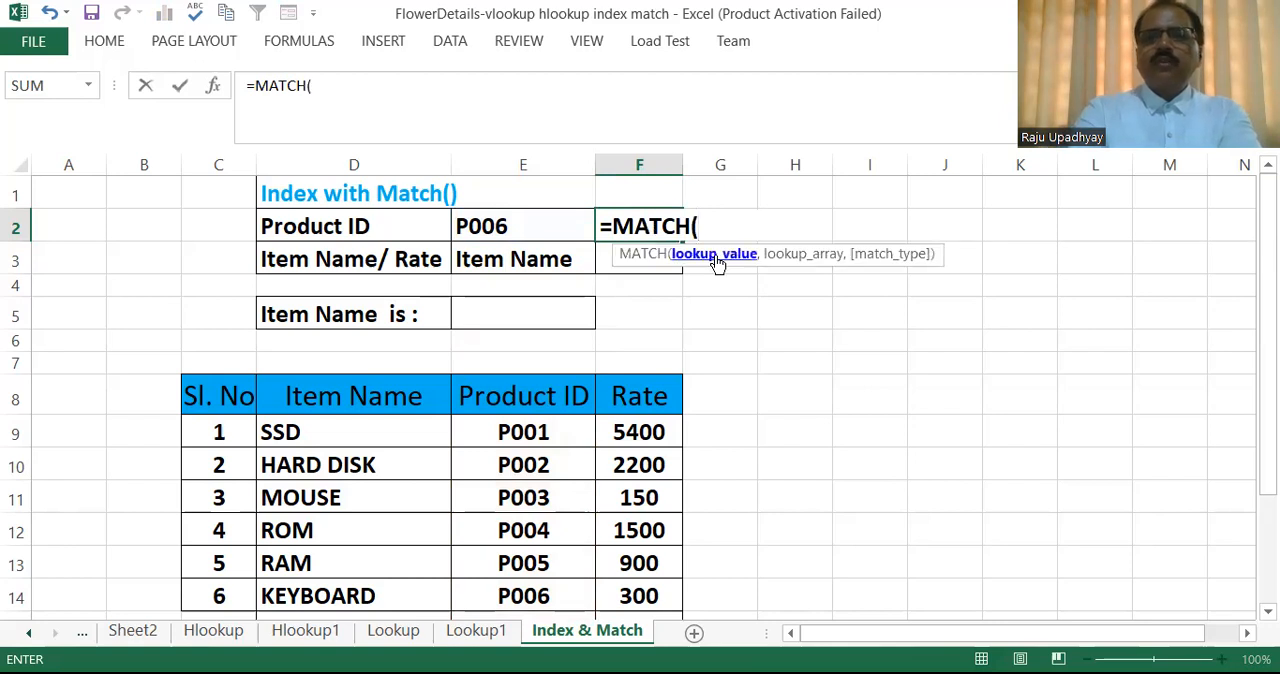
click(514, 225)
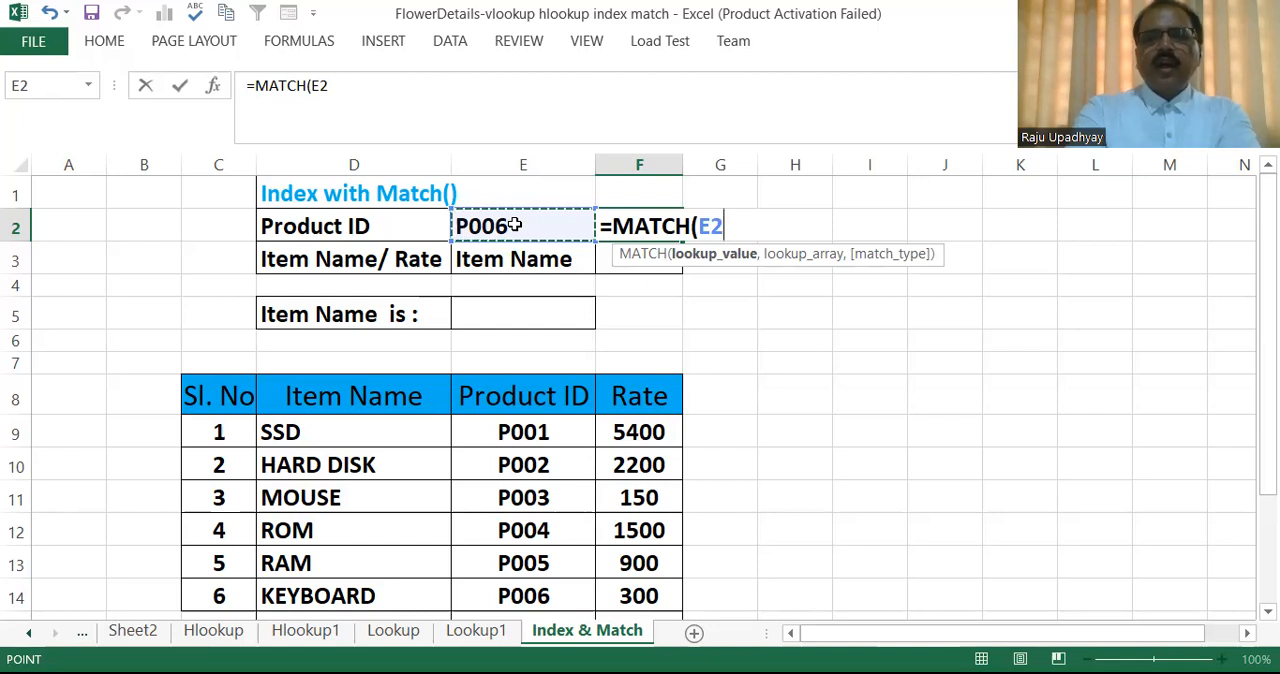
text(,)
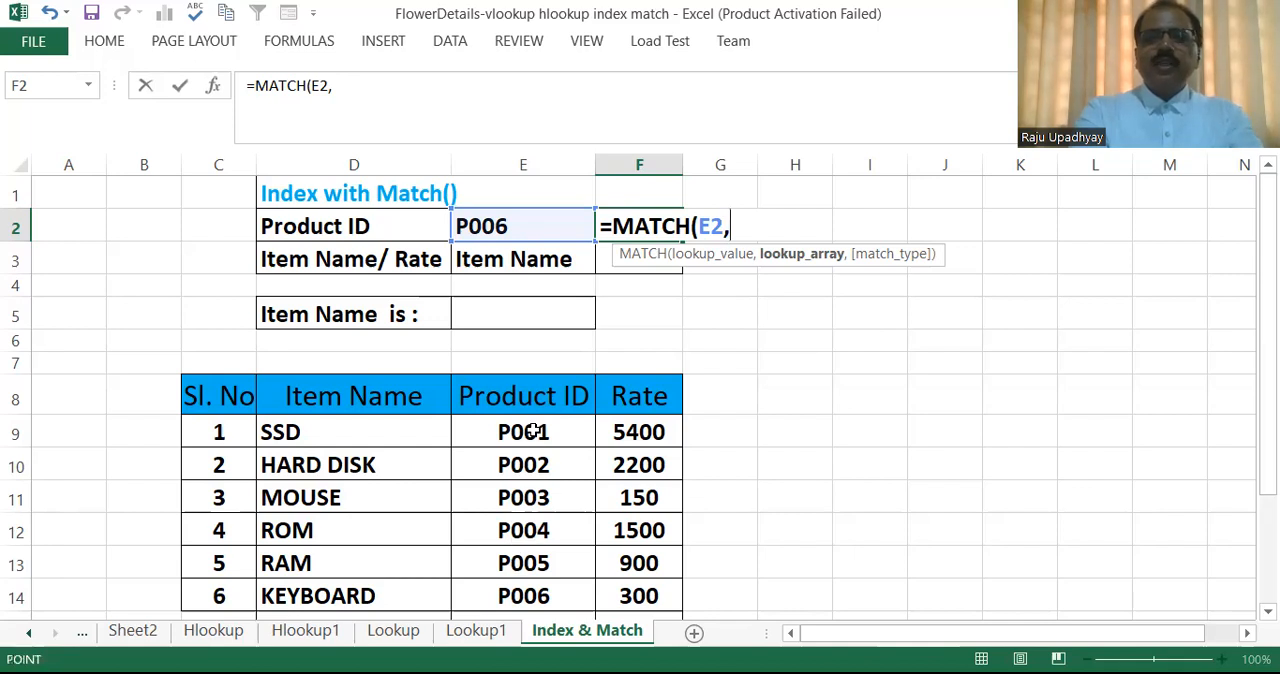
Complete the MATCH formula in F2 with lookup array E9:E15 and exact match type 0.
click(533, 431)
drag(530, 593, 523, 567)
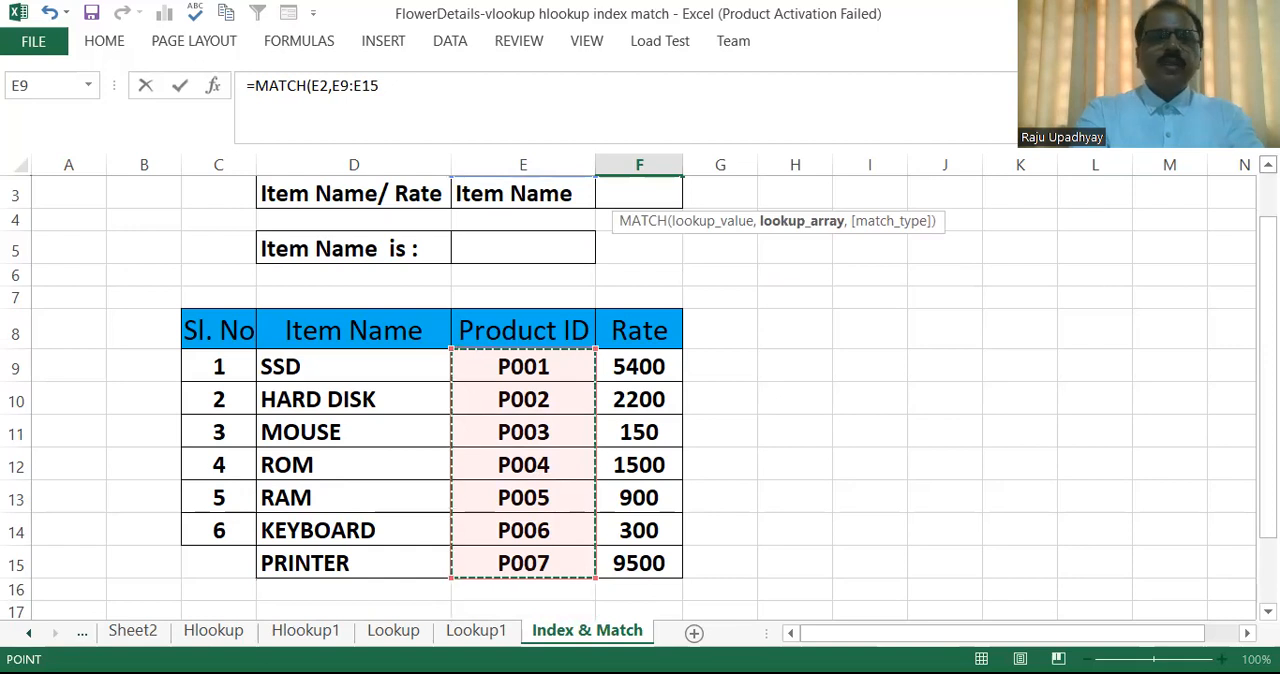
click(1268, 165)
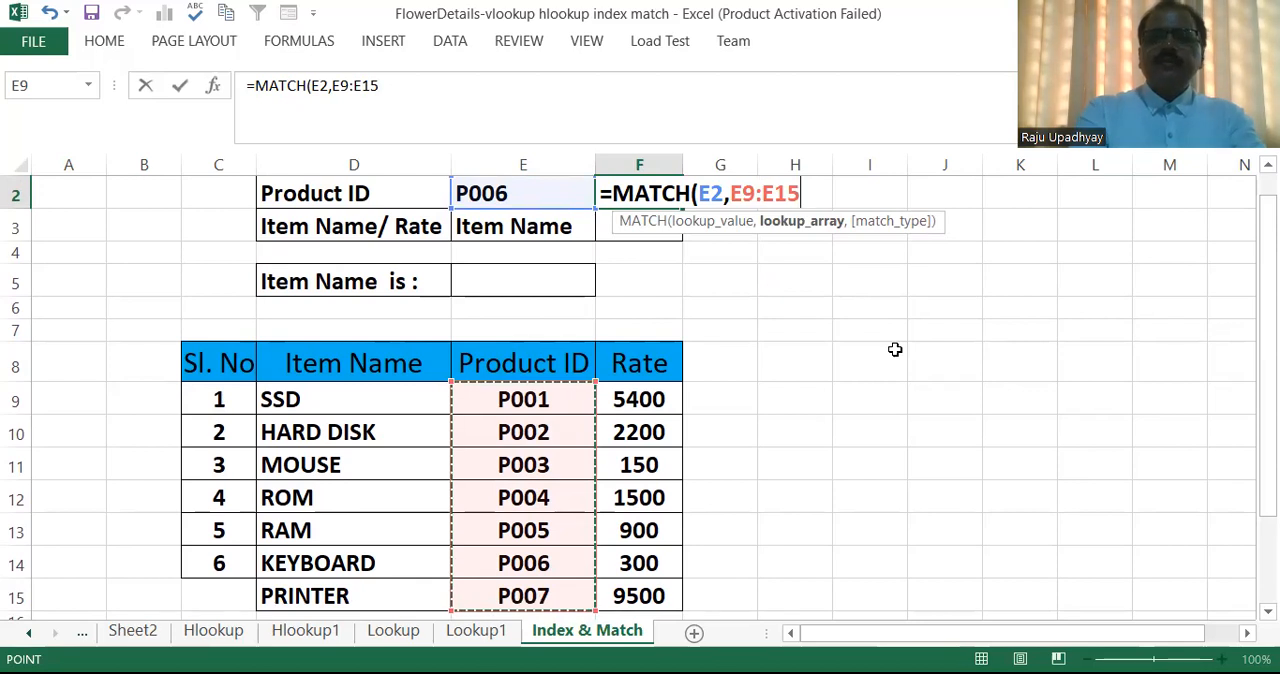
text(,)
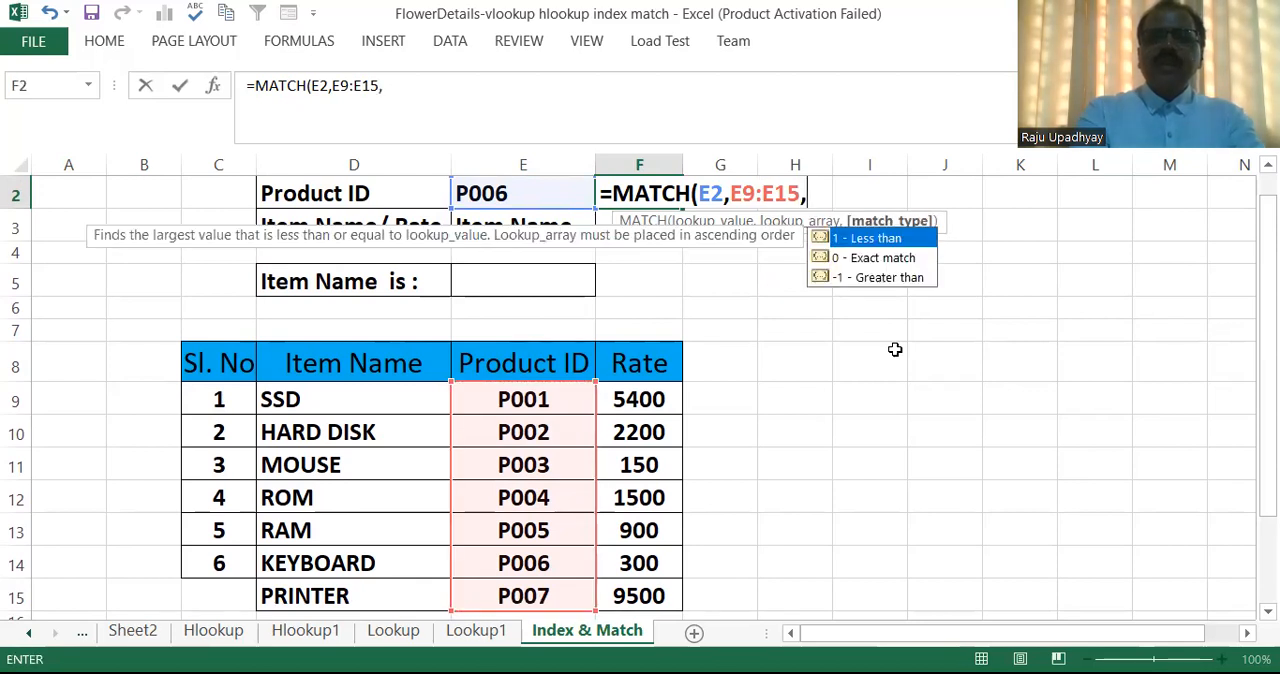
click(858, 262)
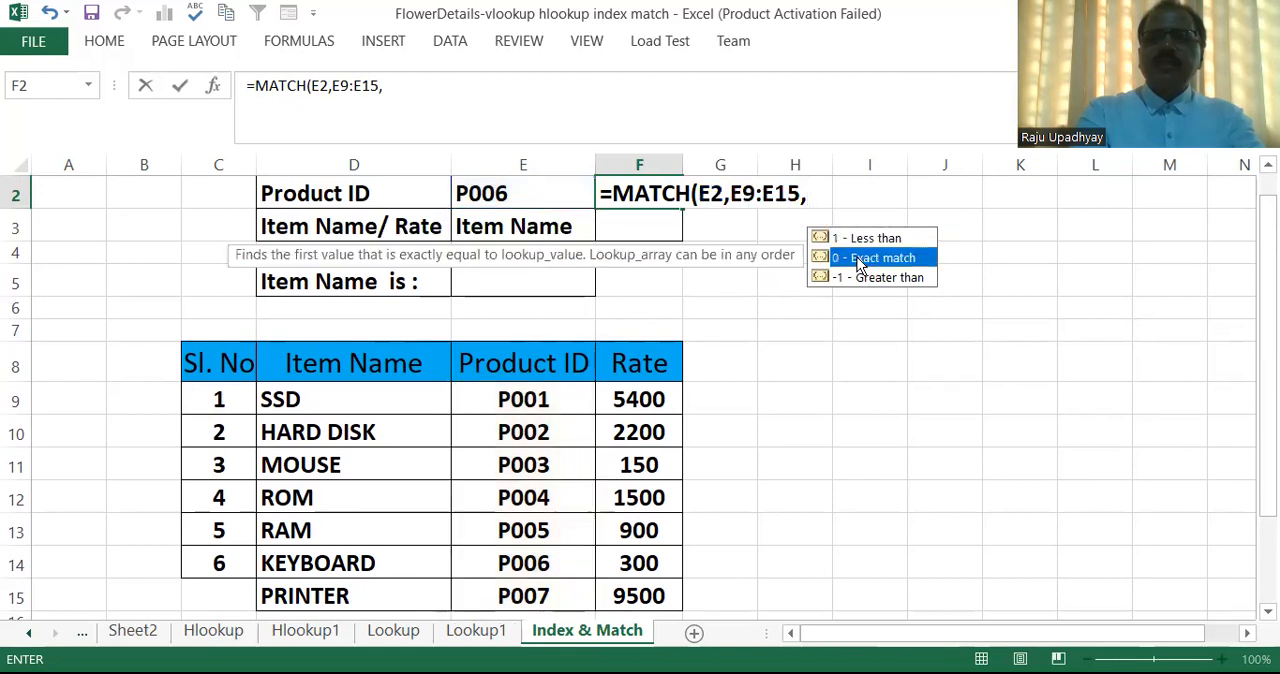
double_click(857, 257)
text())
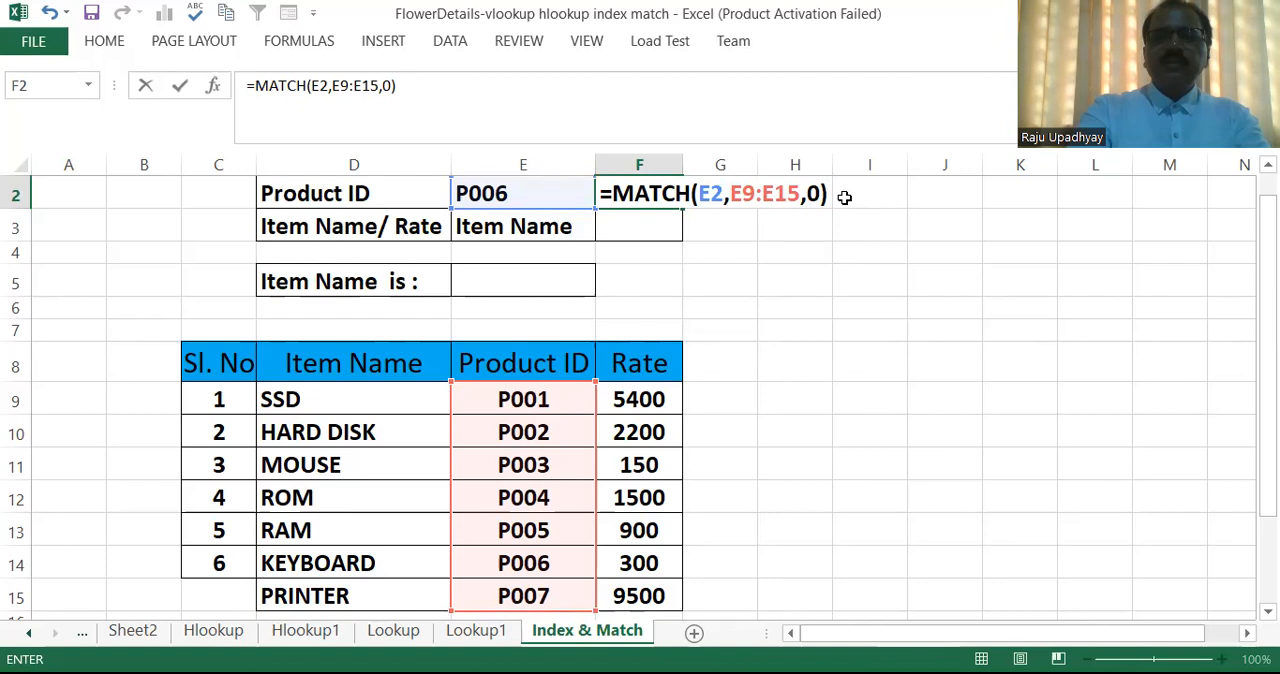
key(Return)
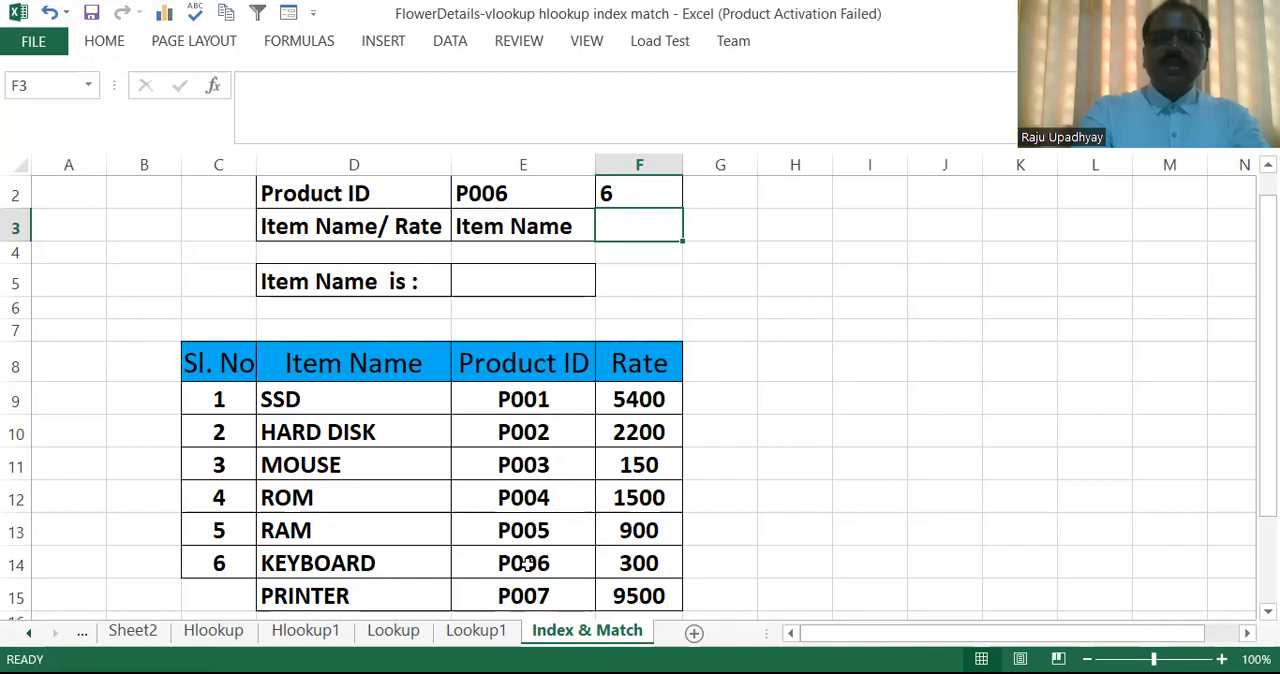
Test the MATCH formula by choosing product ID P001 and then P005 in cell E2, comparing with the table's serial numbers.
click(550, 186)
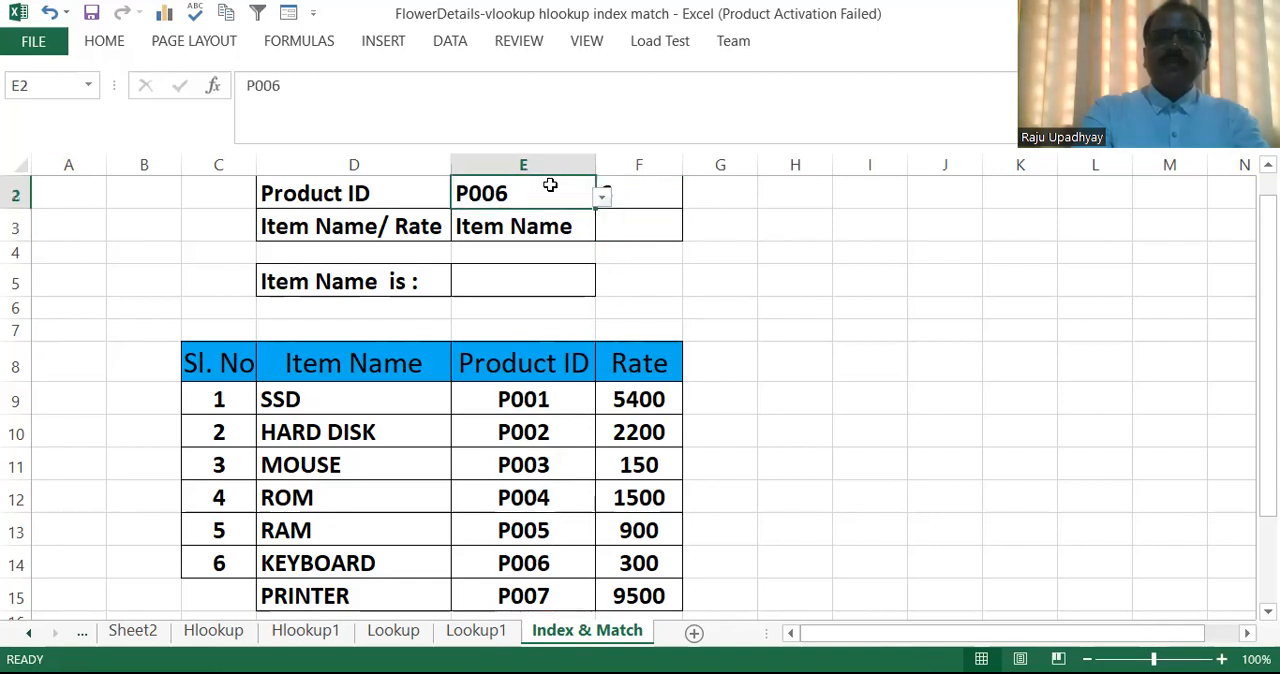
click(603, 198)
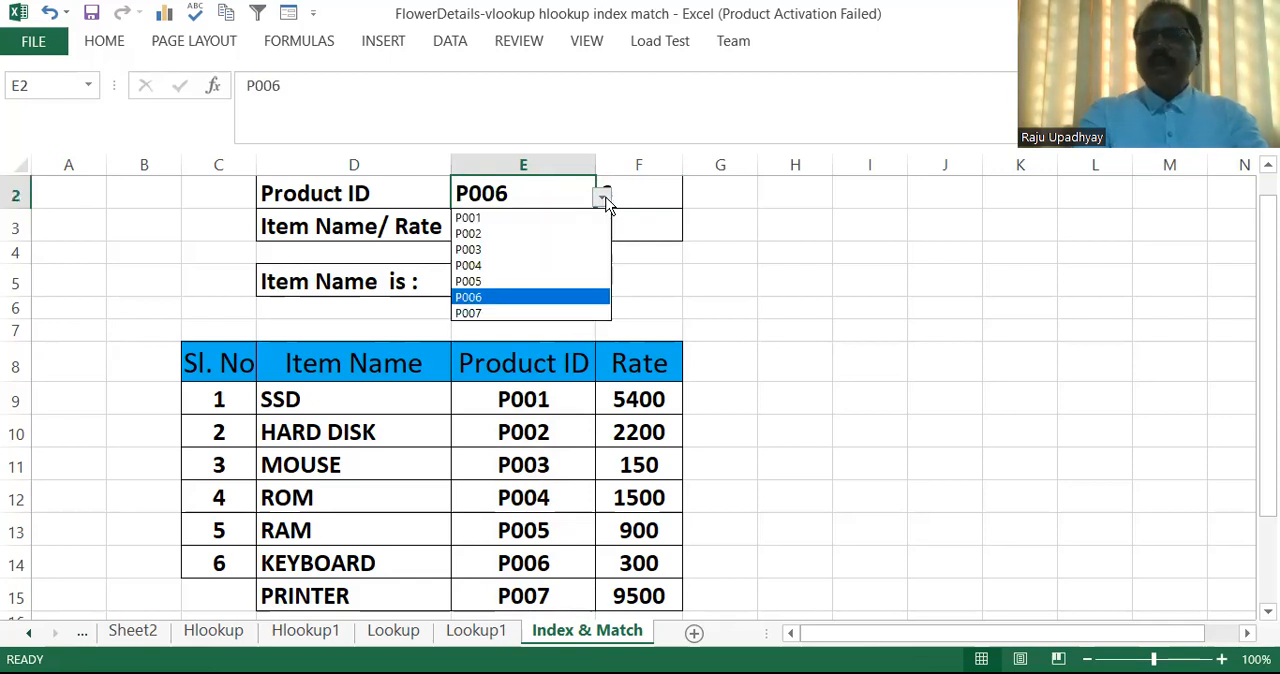
click(523, 217)
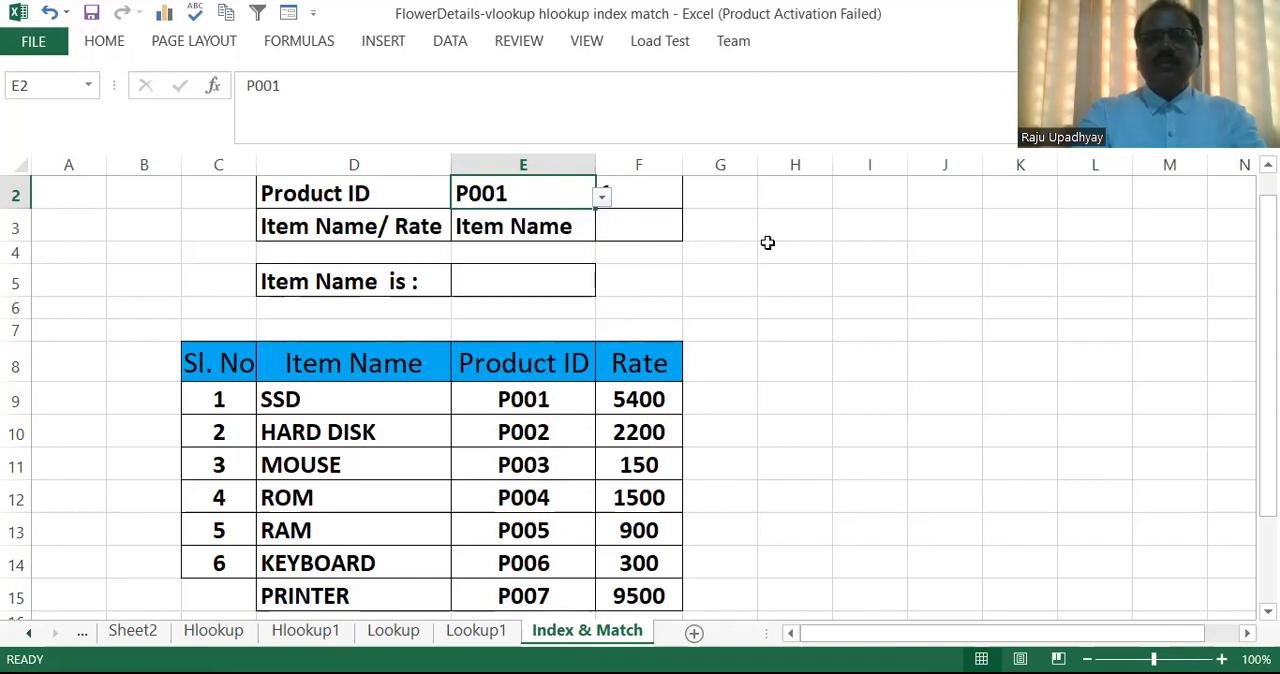
click(766, 249)
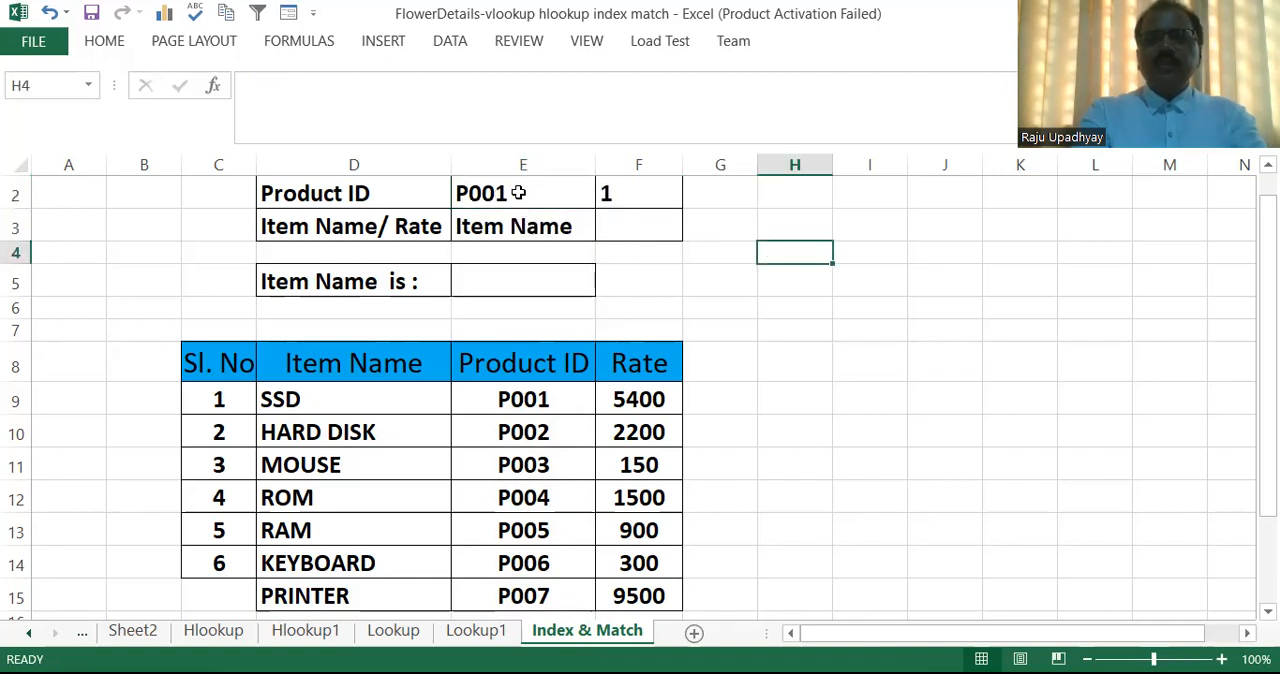
click(518, 192)
click(604, 199)
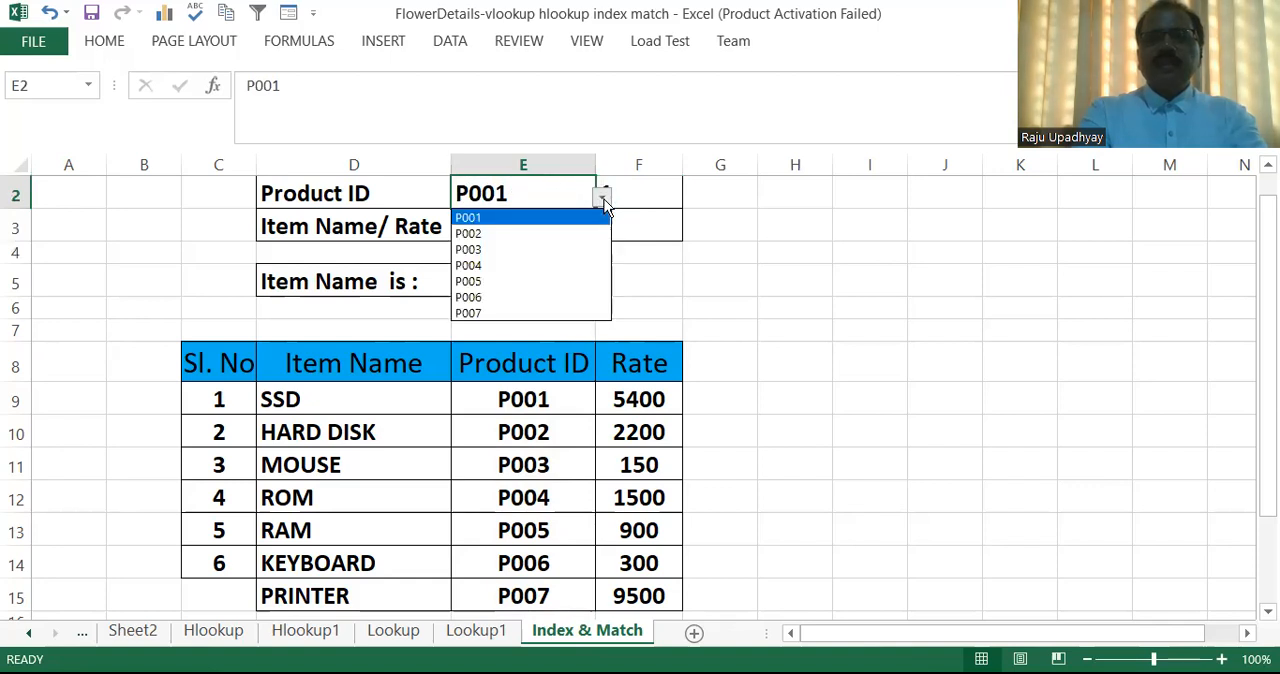
click(516, 281)
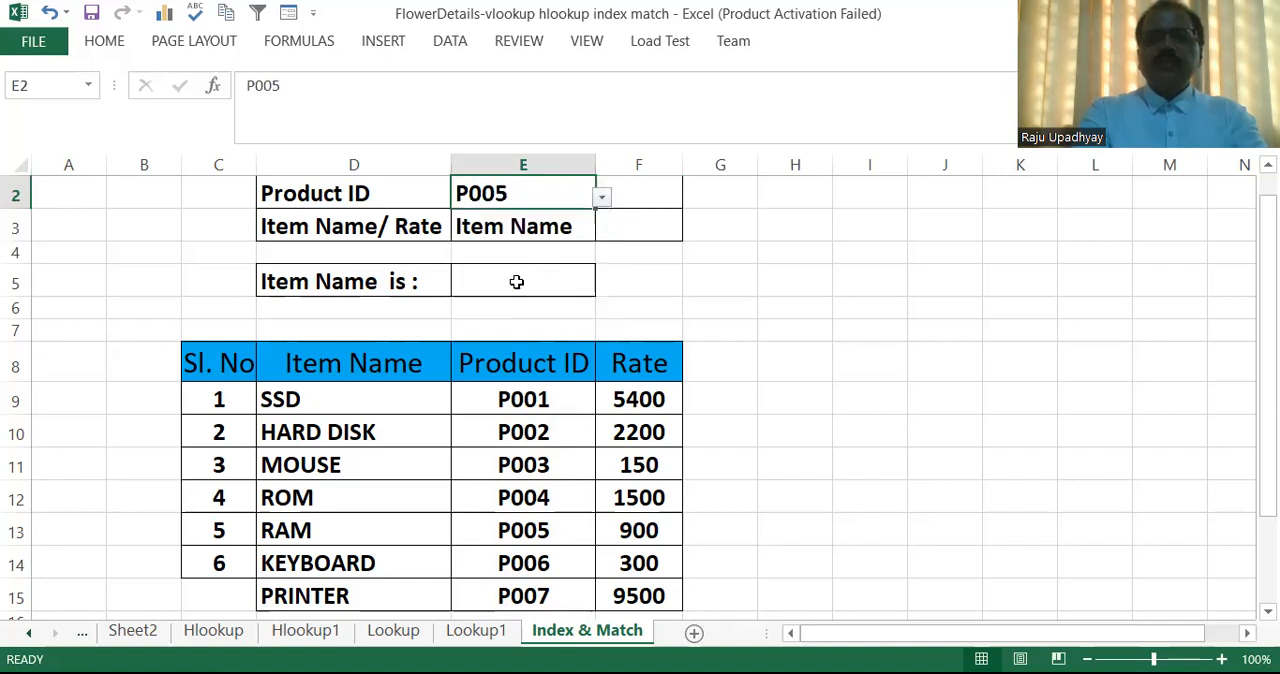
click(695, 271)
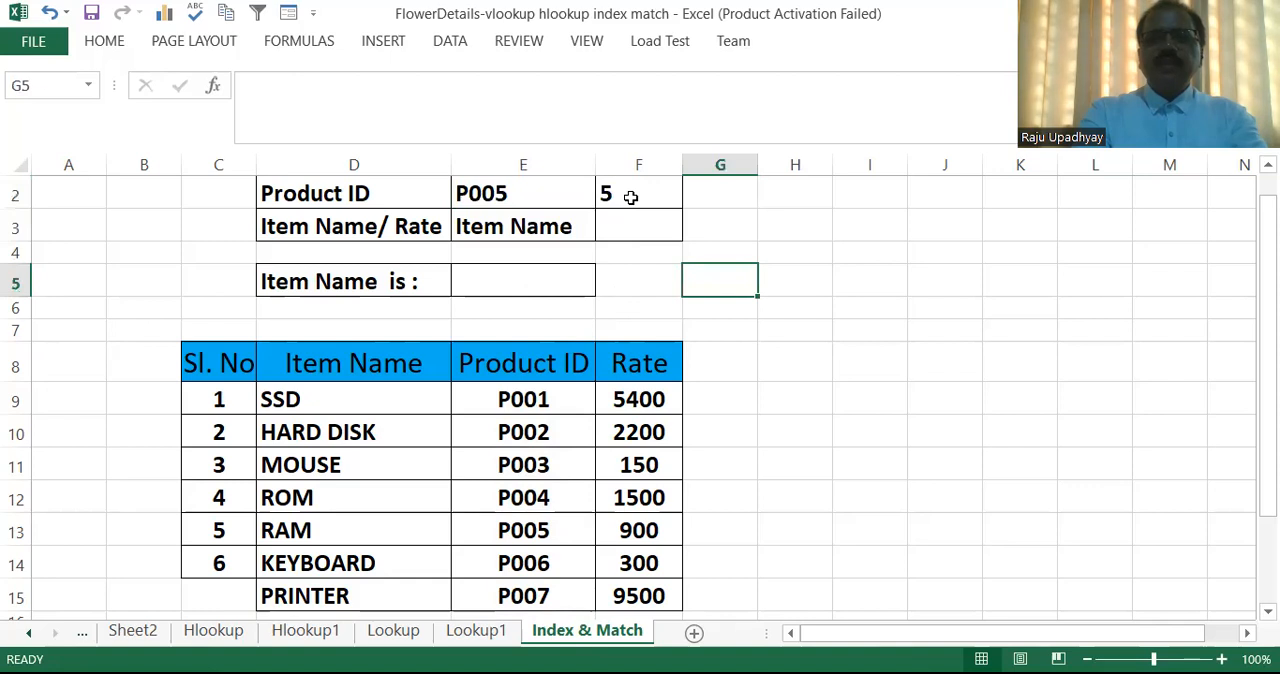
click(205, 537)
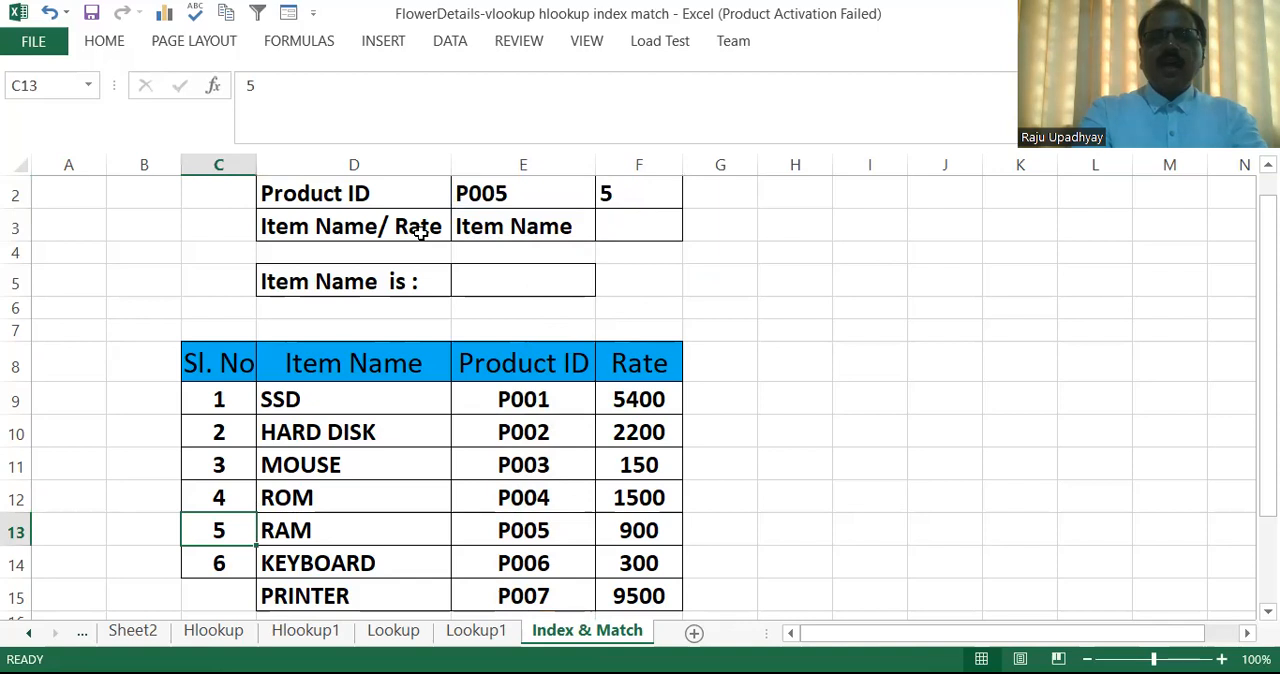
Check the dropdown choices in Item Name/Rate cell E3 without changing the selection.
click(638, 226)
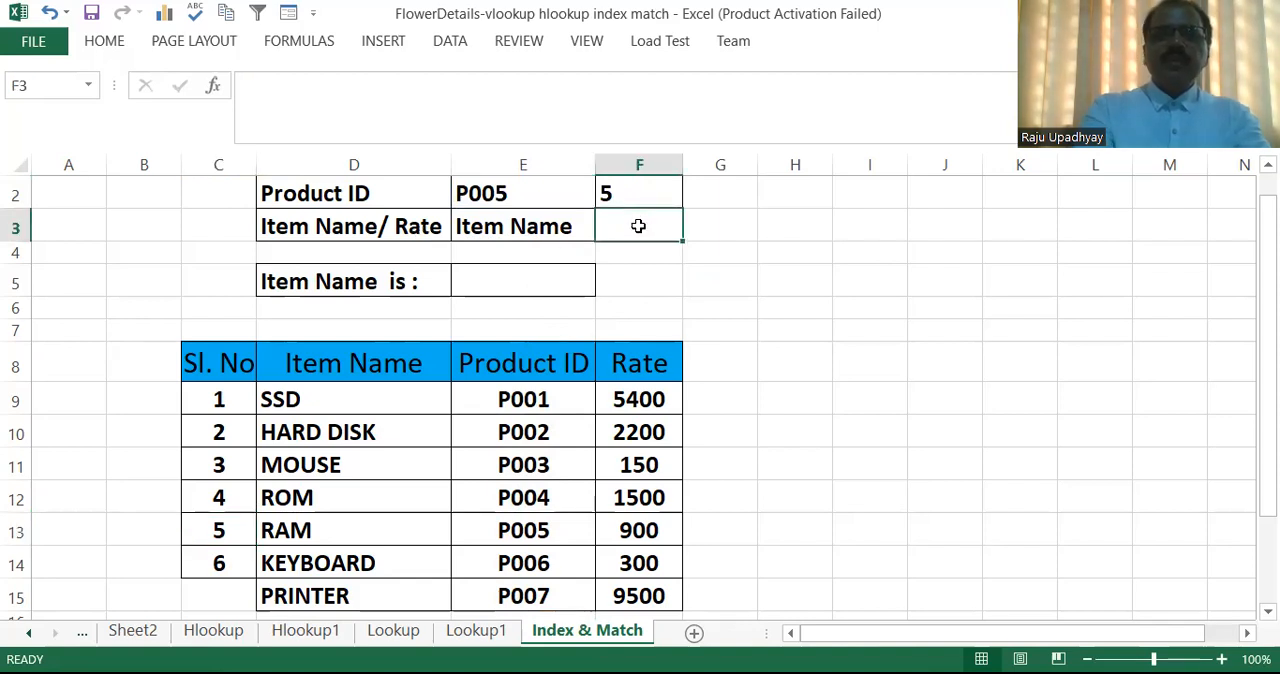
click(549, 229)
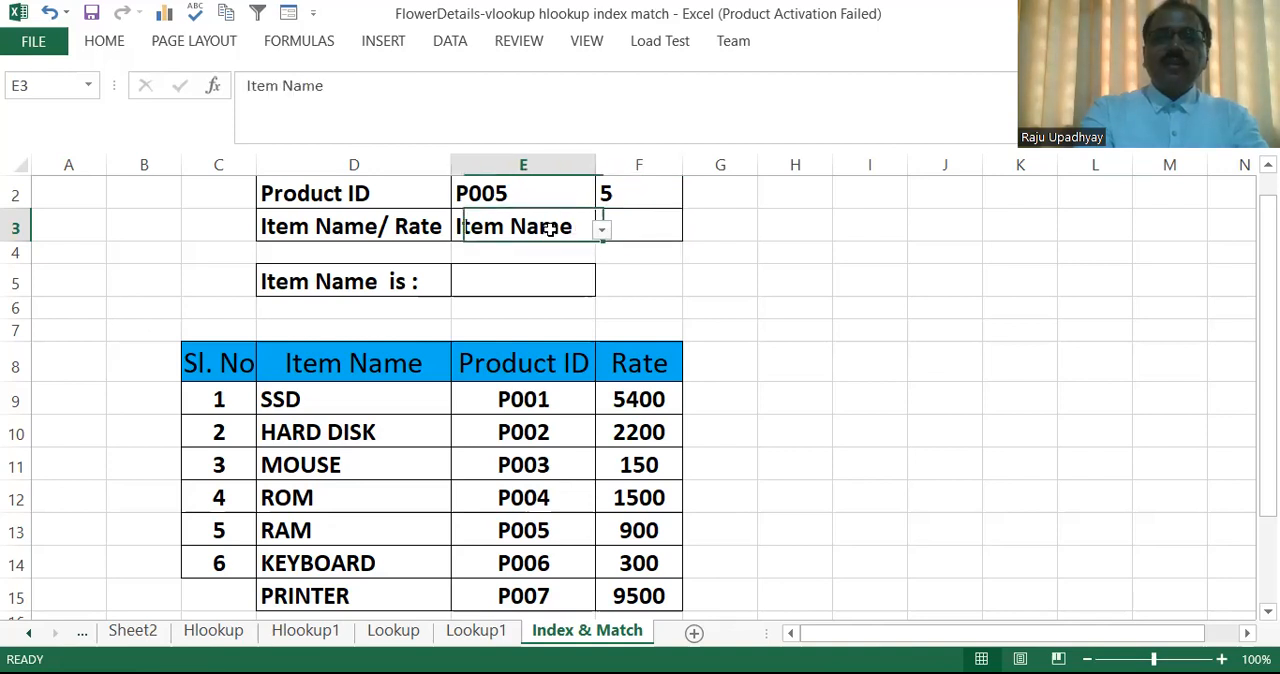
click(602, 231)
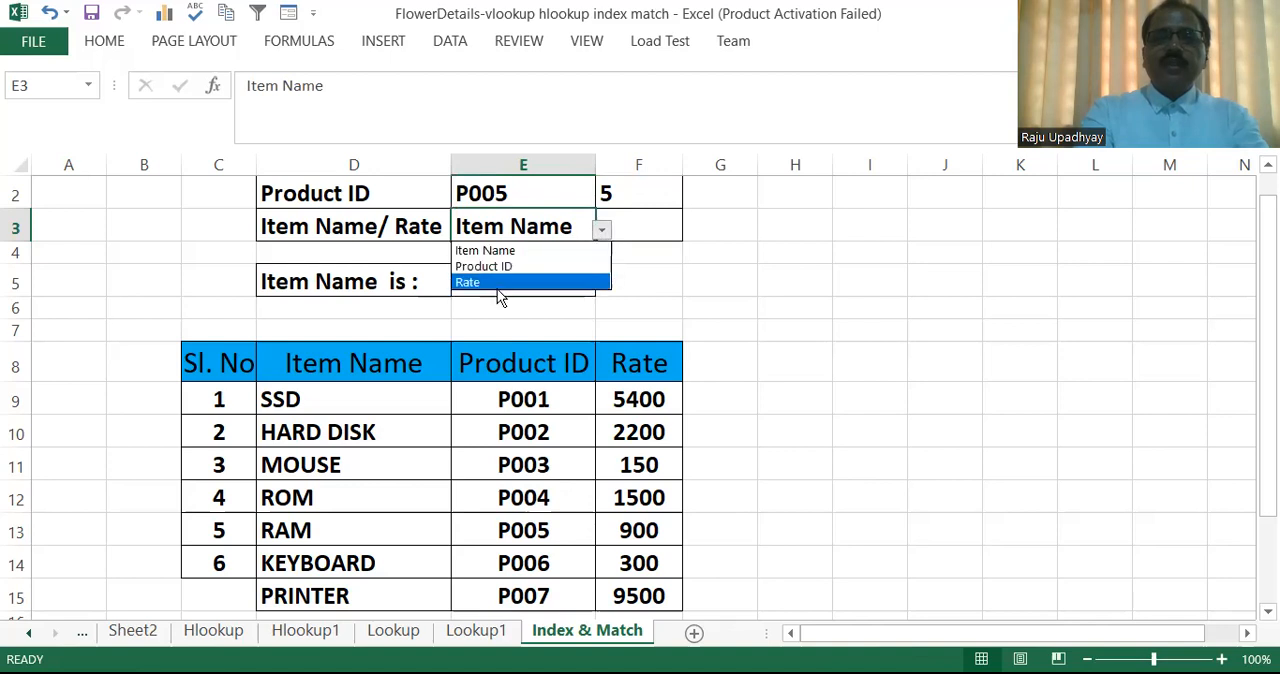
click(651, 233)
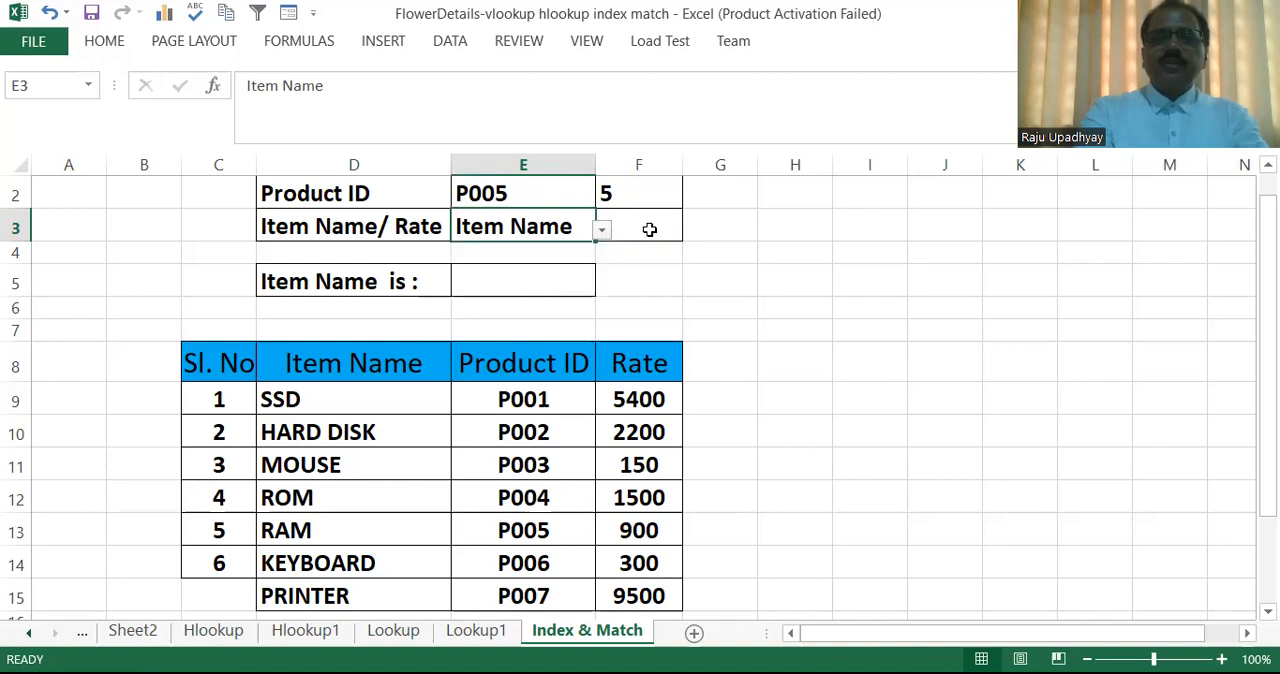
Start a MATCH formula in F3 using the Item Name/Rate choice in E3 as lookup value.
click(649, 229)
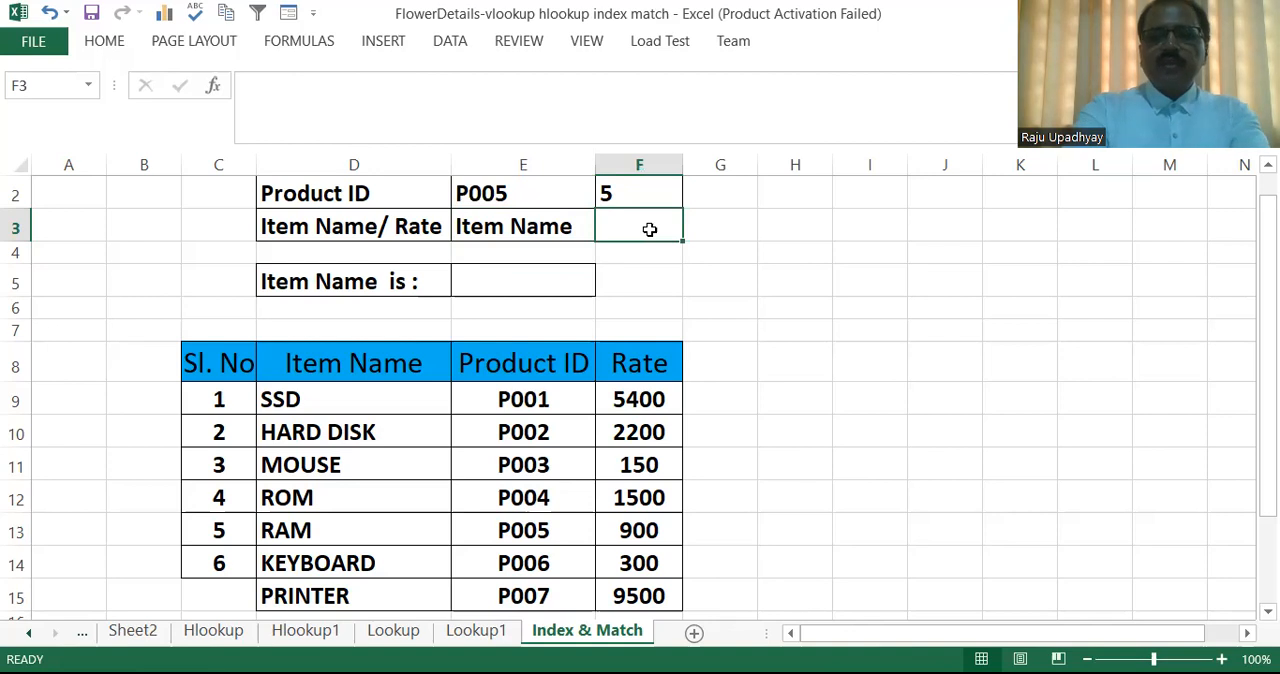
text(=M)
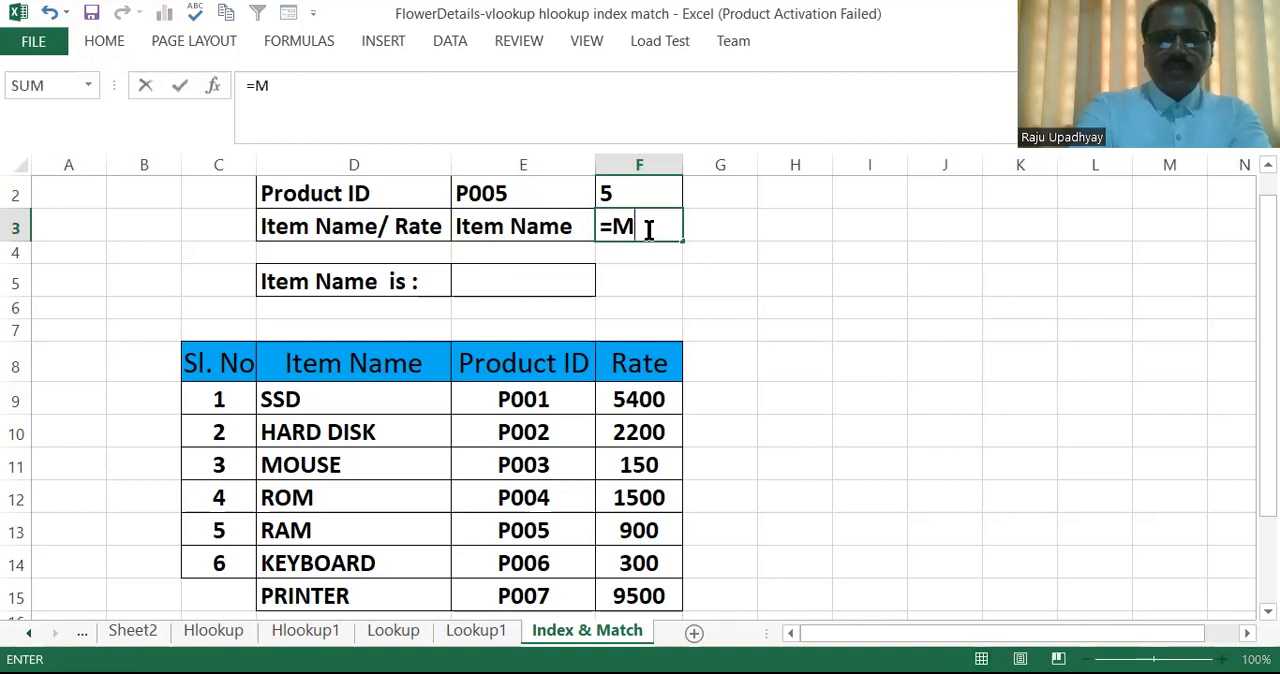
text(ATCH)
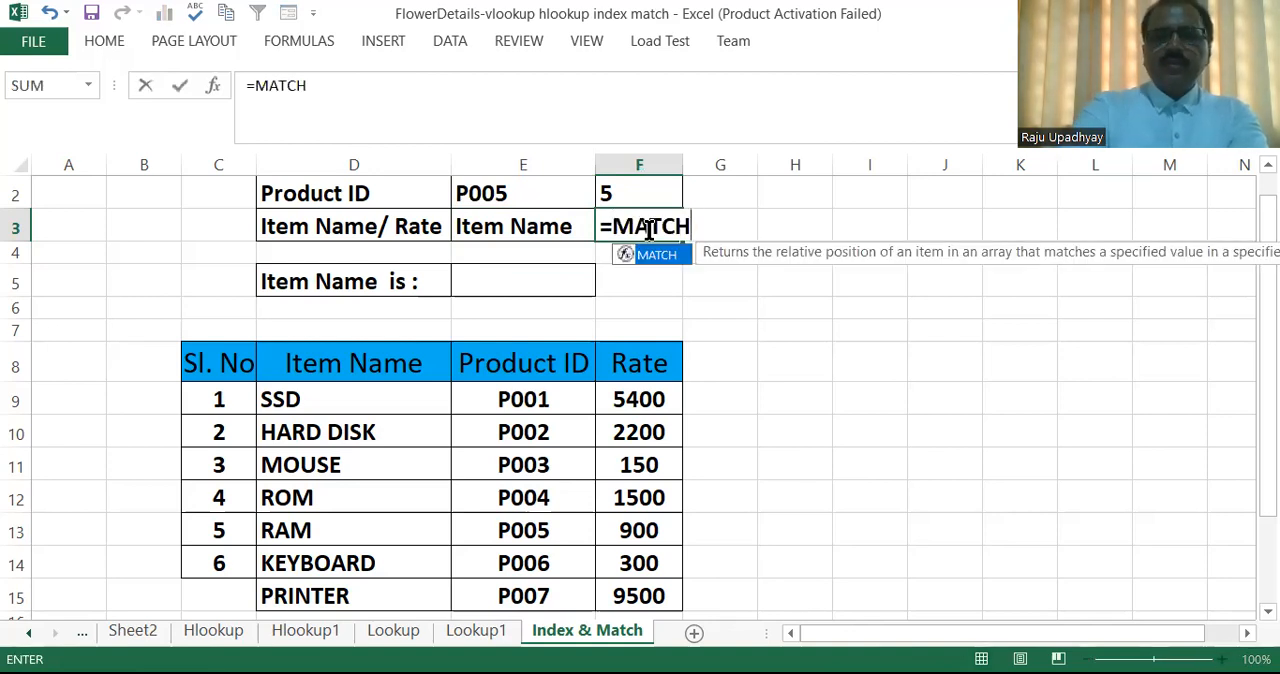
text(()
click(525, 226)
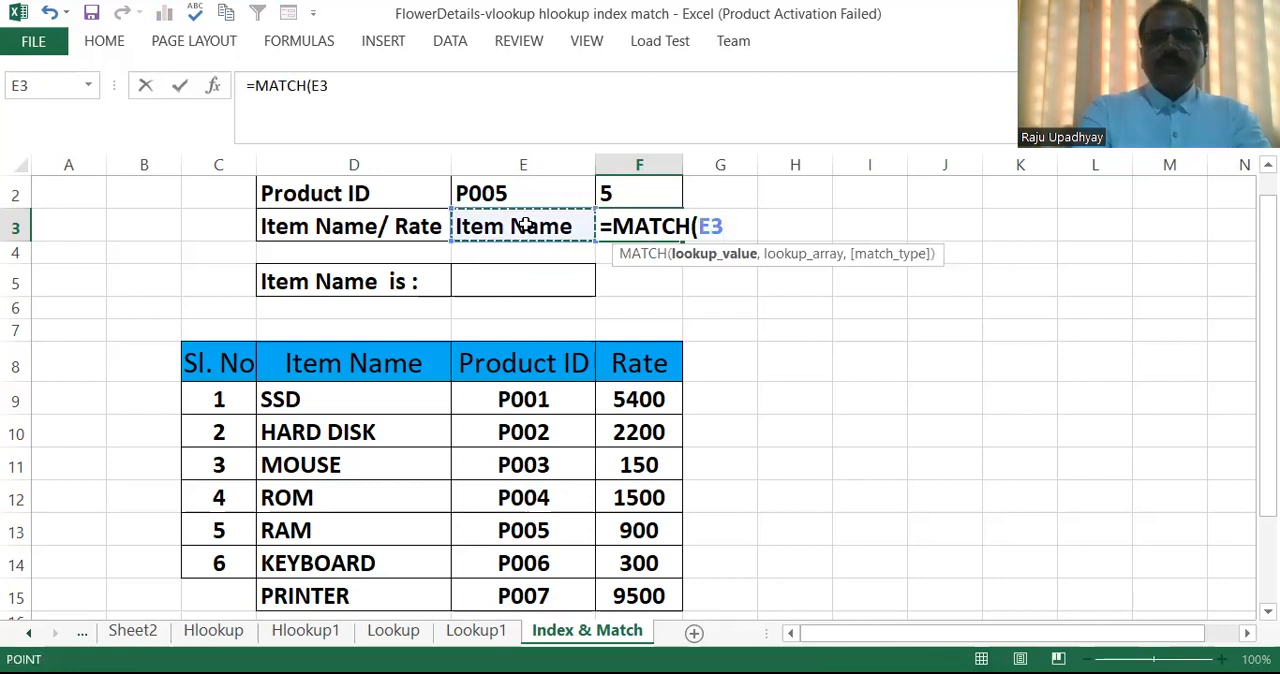
text(,)
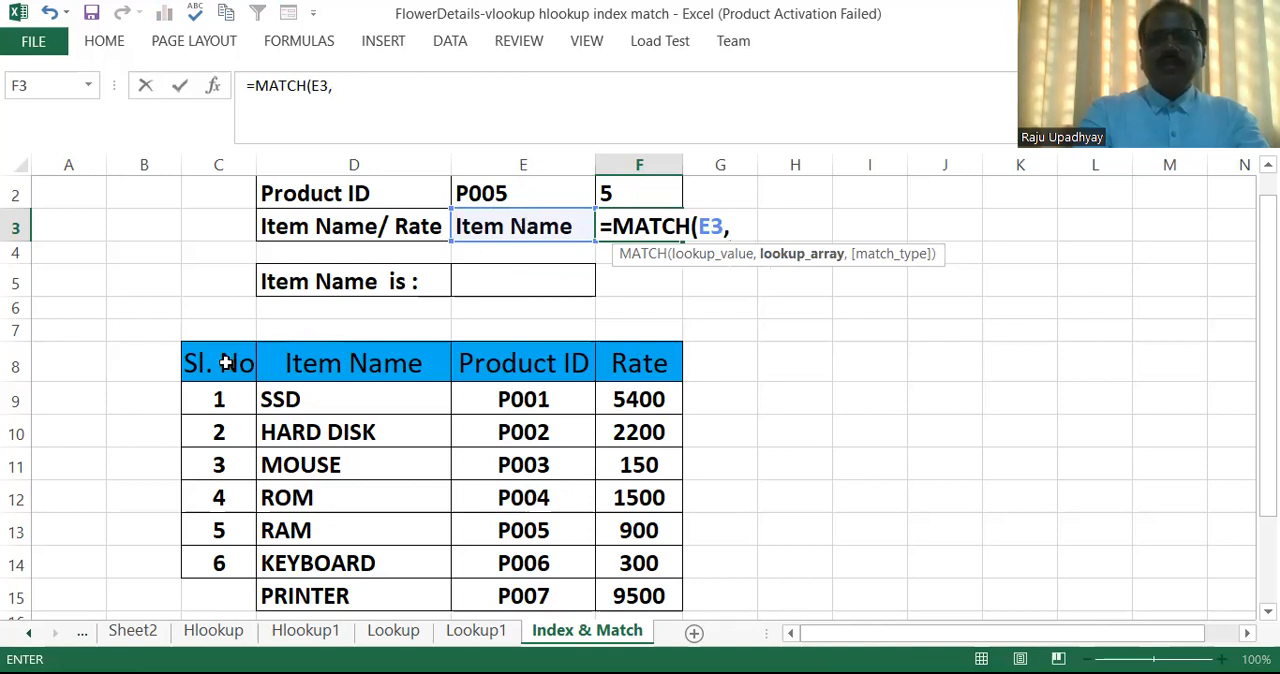
Complete the MATCH formula in F3 with header cells D8:F8 as lookup array and exact match type 0.
mouse_move(220, 362)
mouse_down()
mouse_move(553, 364)
mouse_move(222, 362)
mouse_up()
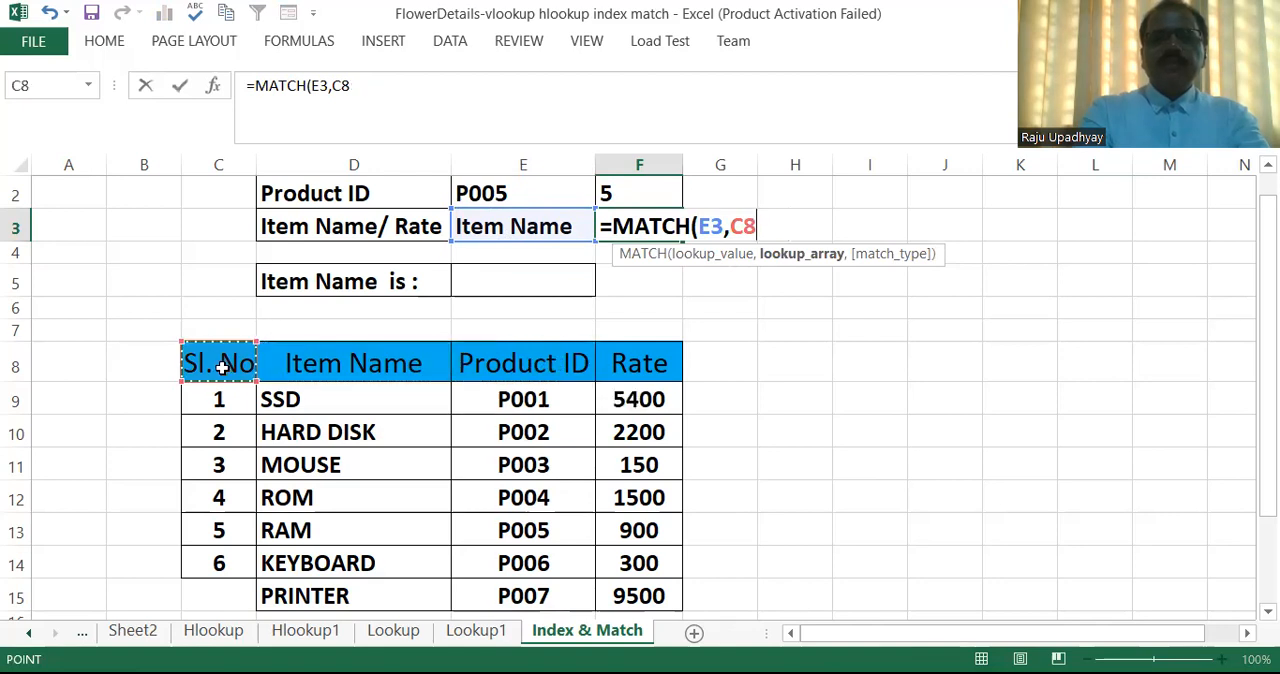
click(329, 361)
drag(418, 362, 627, 363)
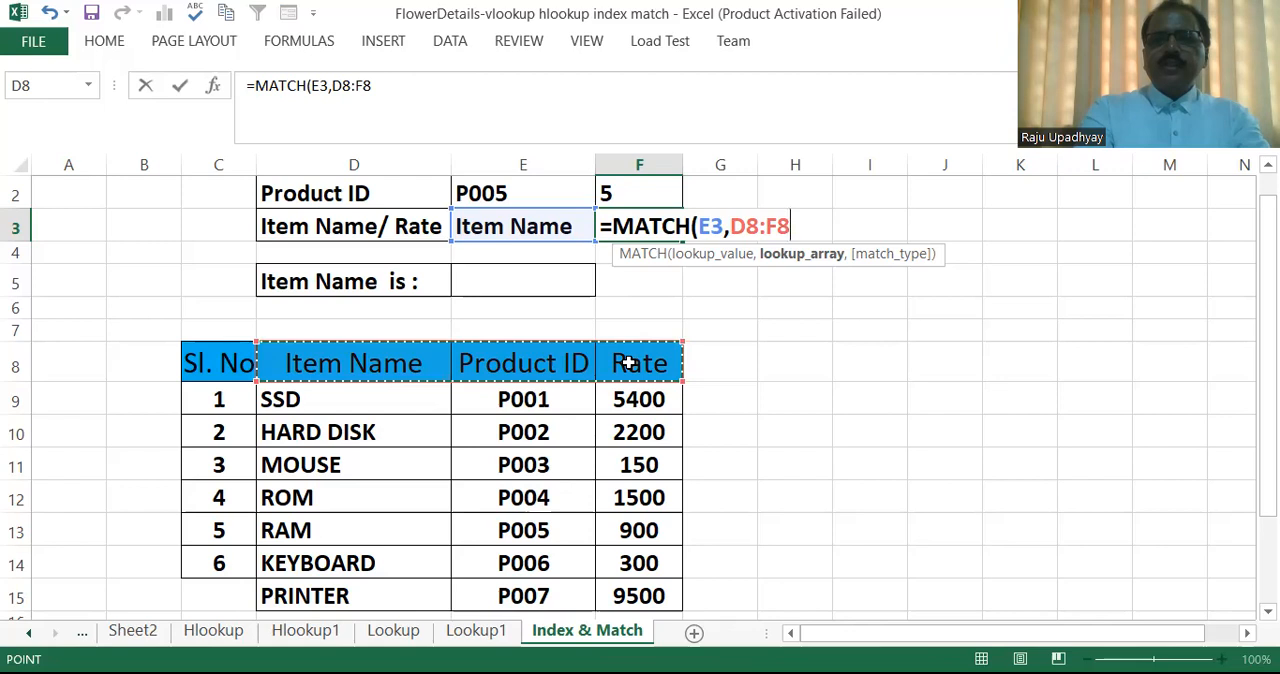
text(,)
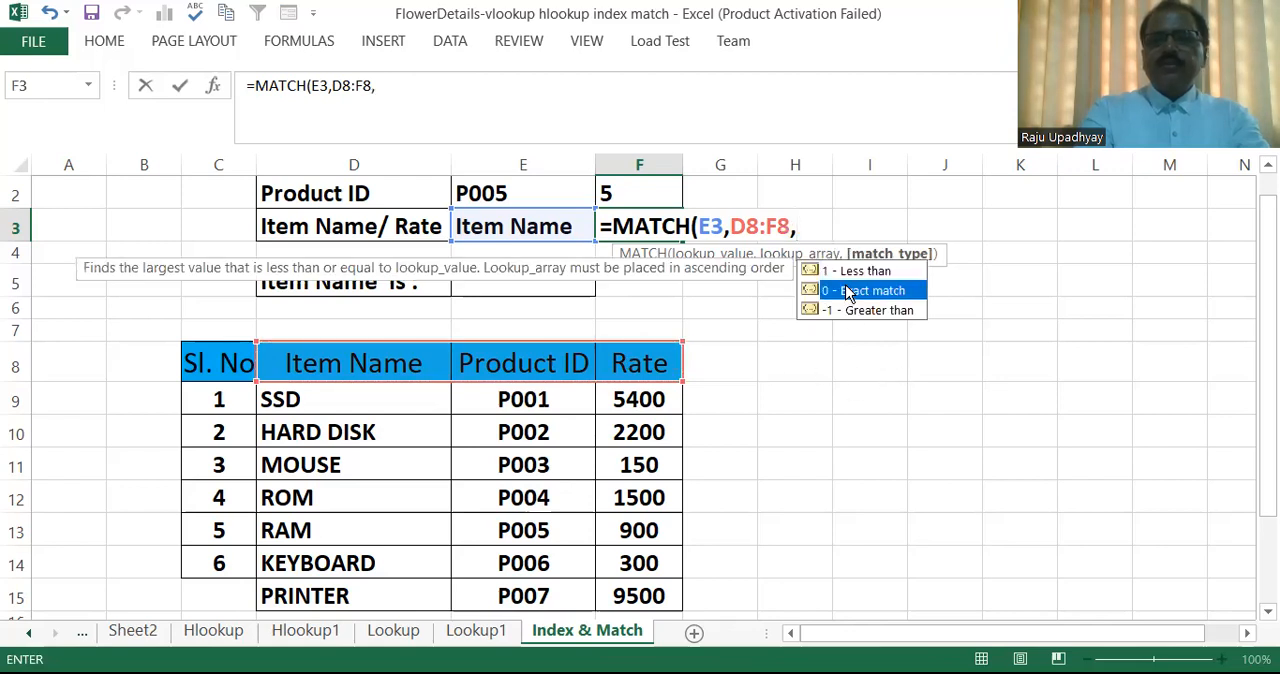
double_click(847, 290)
text())
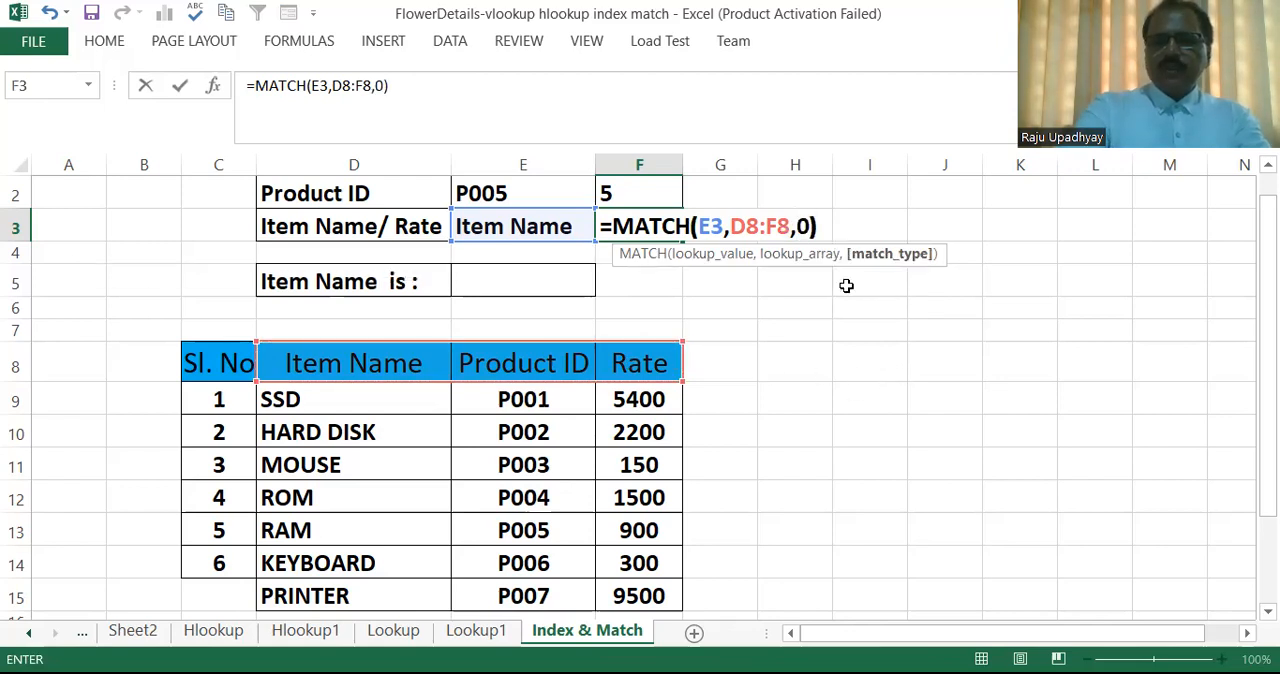
key(Return)
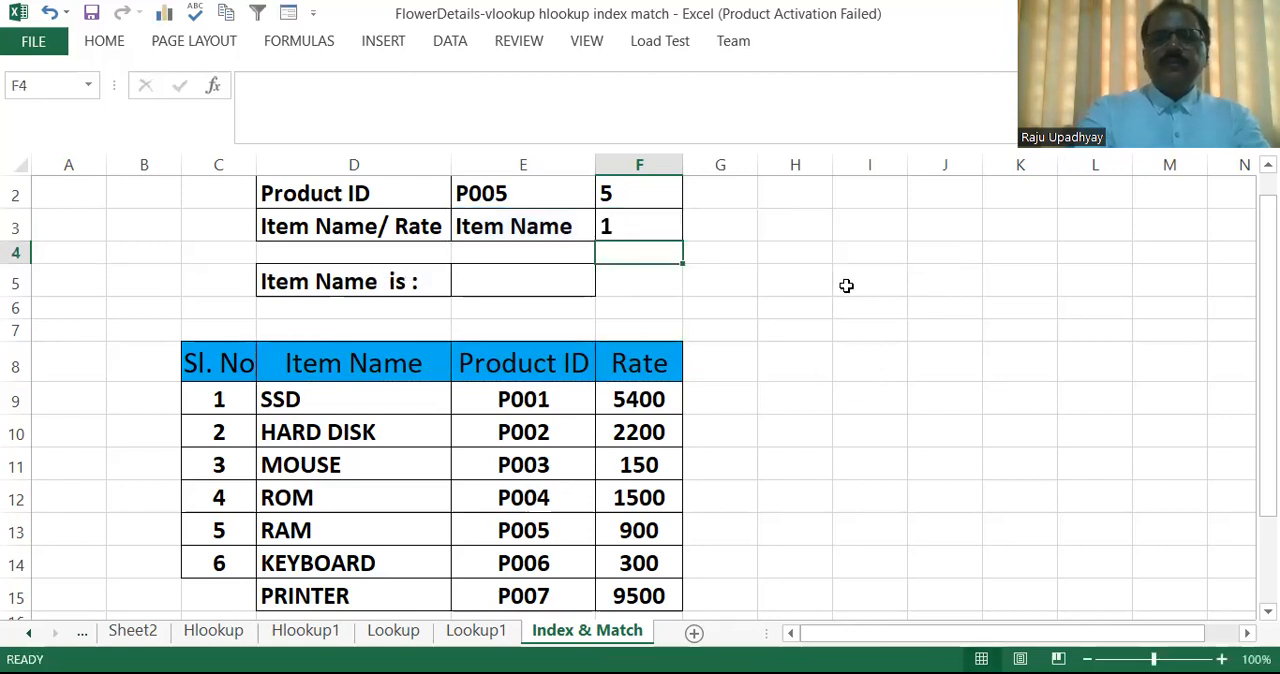
Test the column MATCH formula in F3 by choosing Product ID and then Rate in cell E3.
click(546, 230)
click(604, 231)
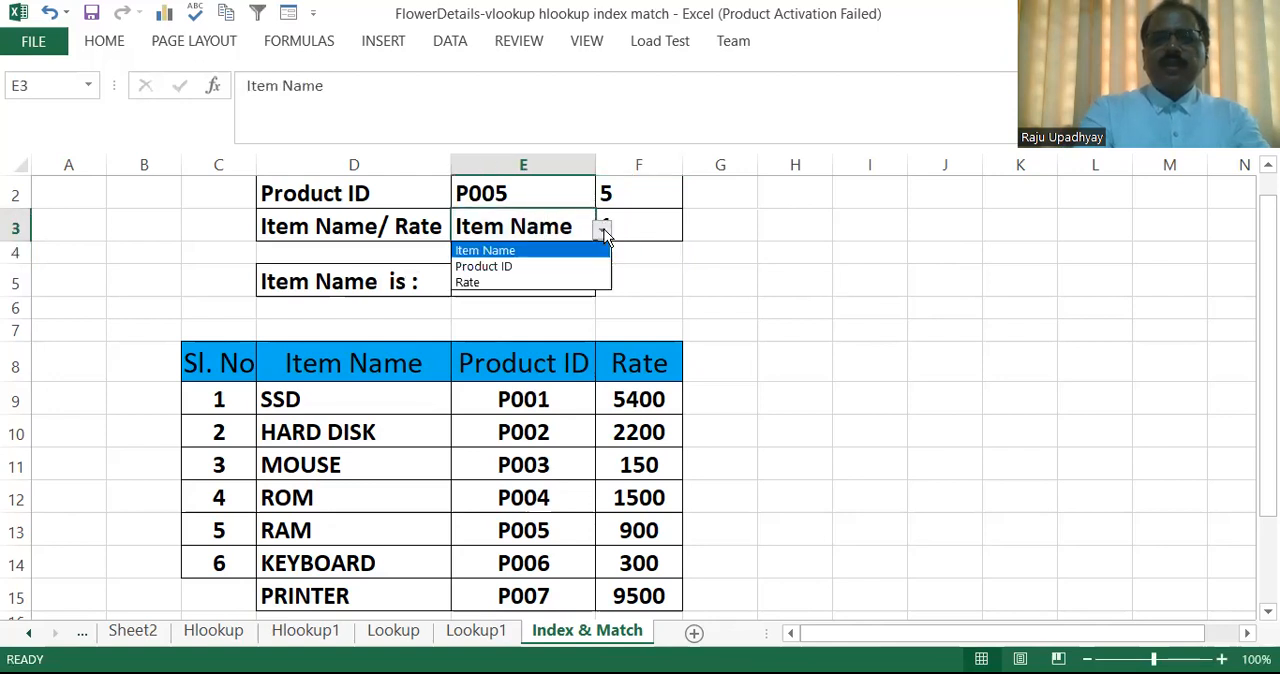
click(529, 268)
click(686, 293)
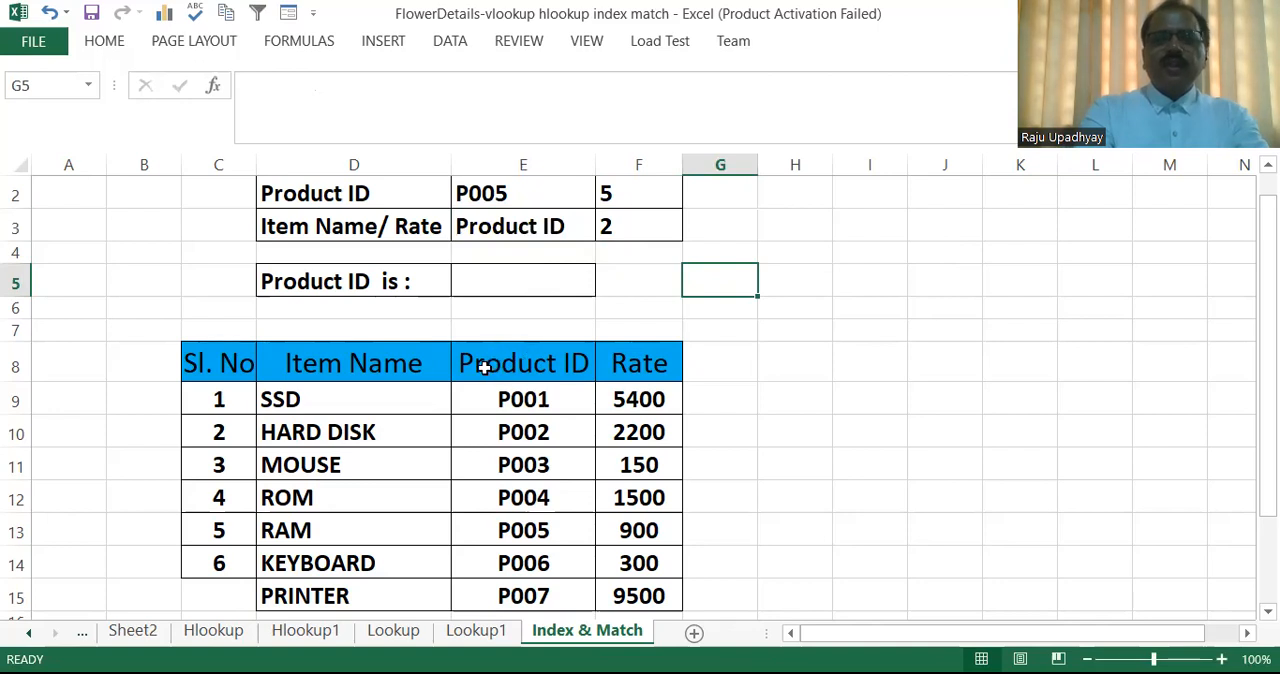
click(540, 232)
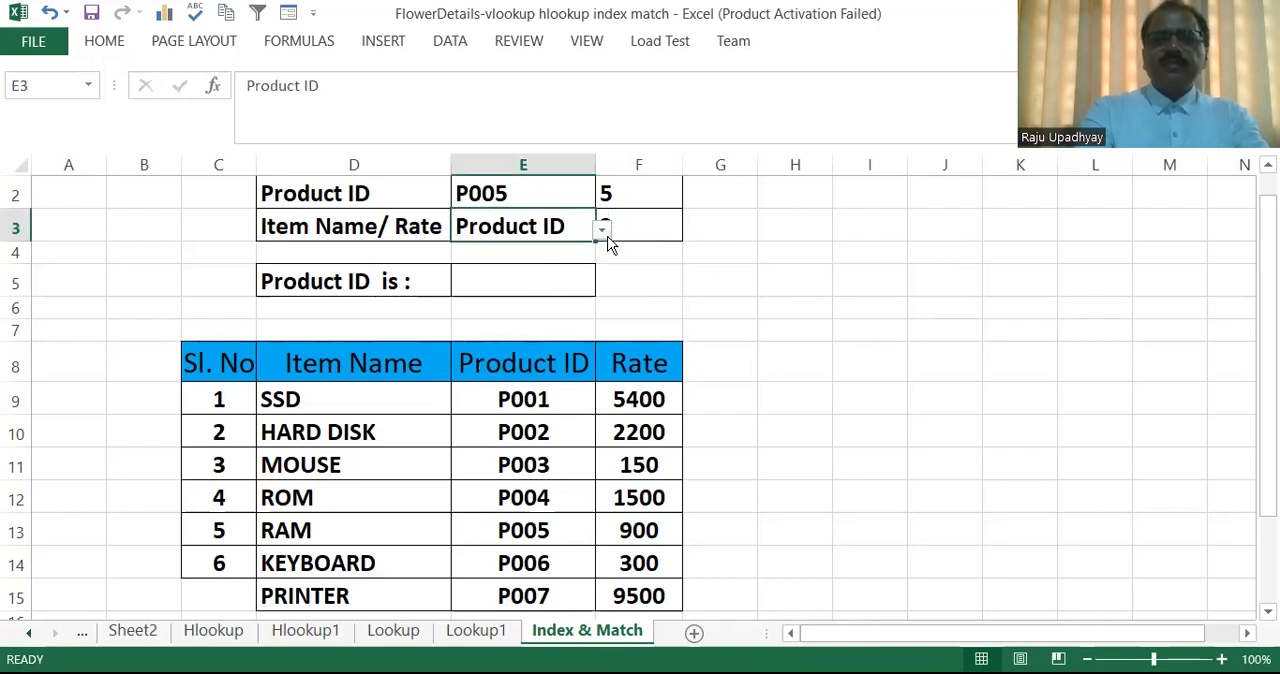
click(603, 230)
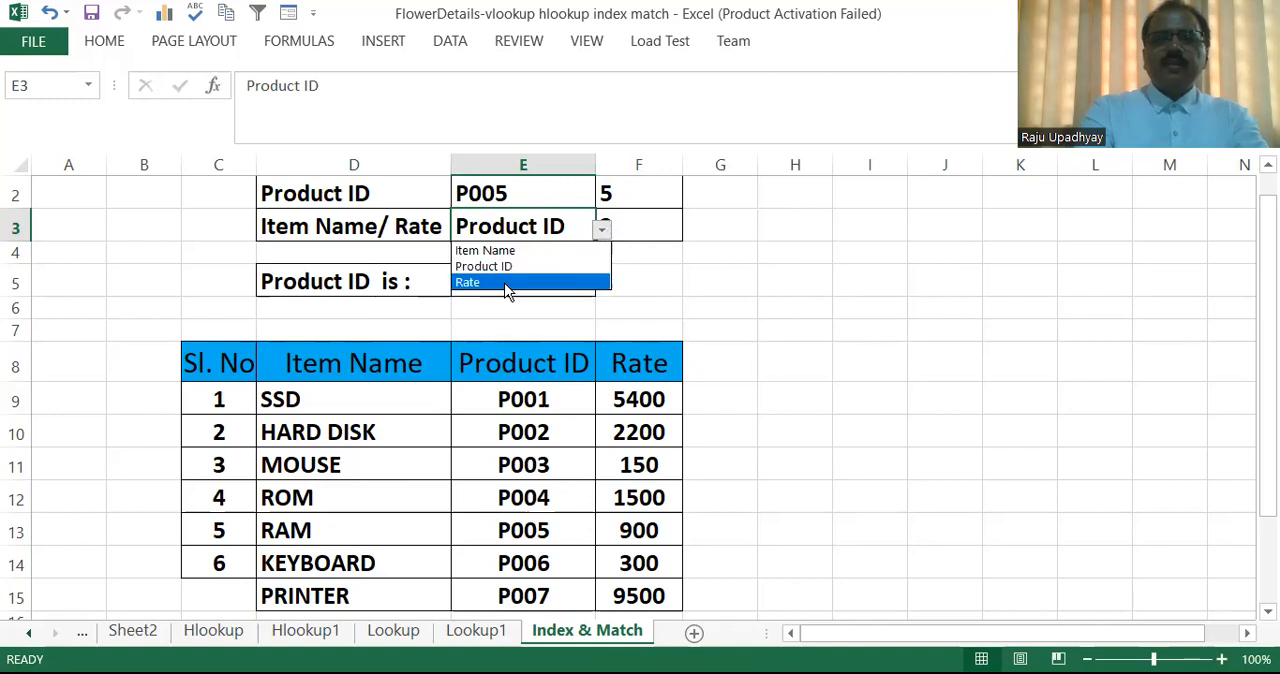
click(505, 285)
click(636, 267)
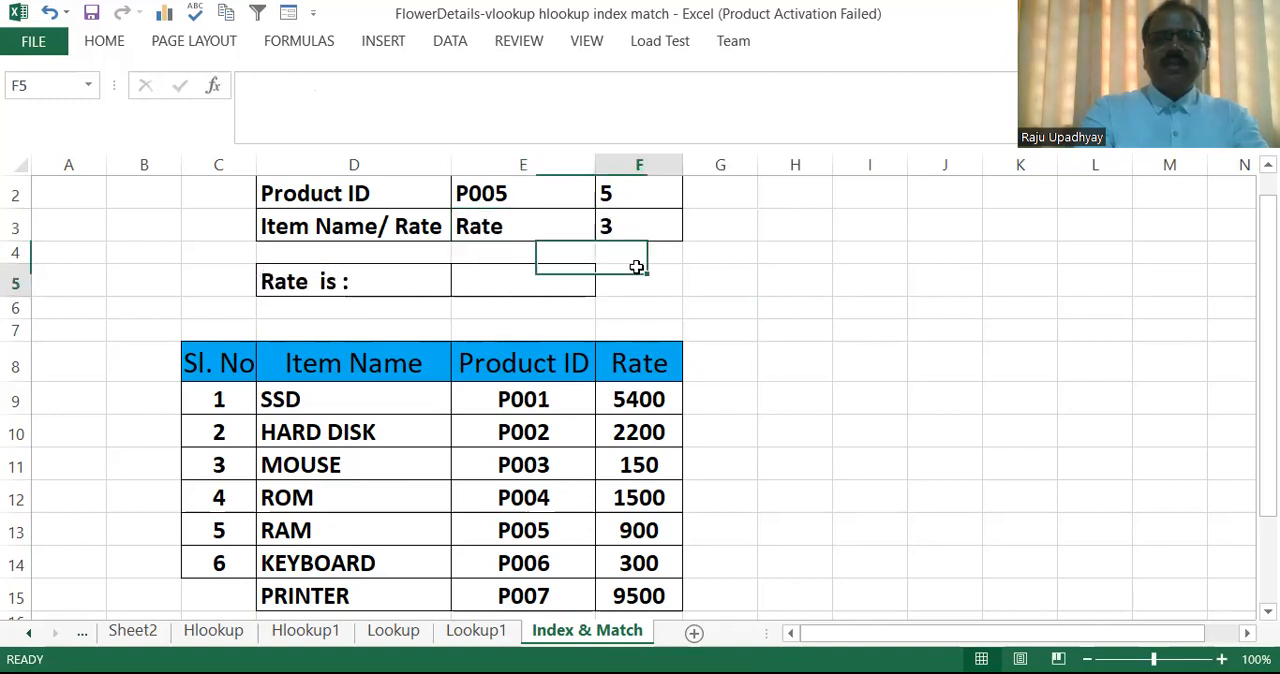
Compare the header range D8:F8 with the column MATCH in F3, and review the row MATCH formula in F2.
drag(362, 365, 617, 351)
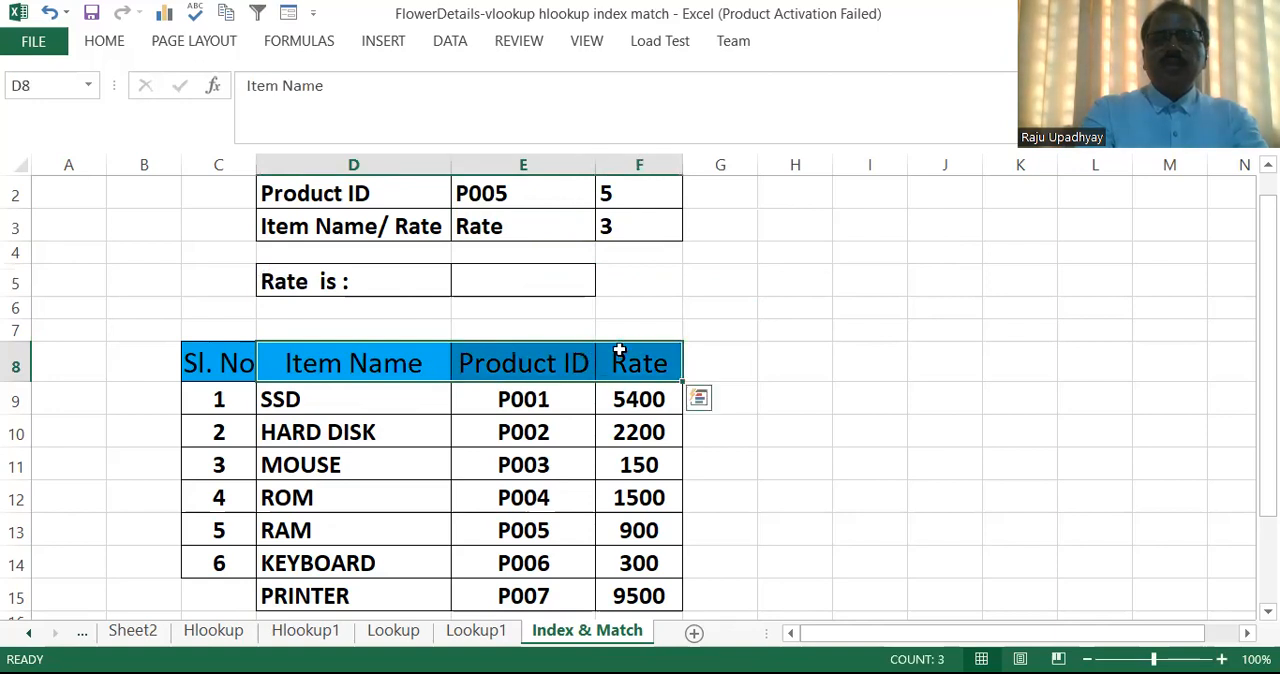
click(628, 232)
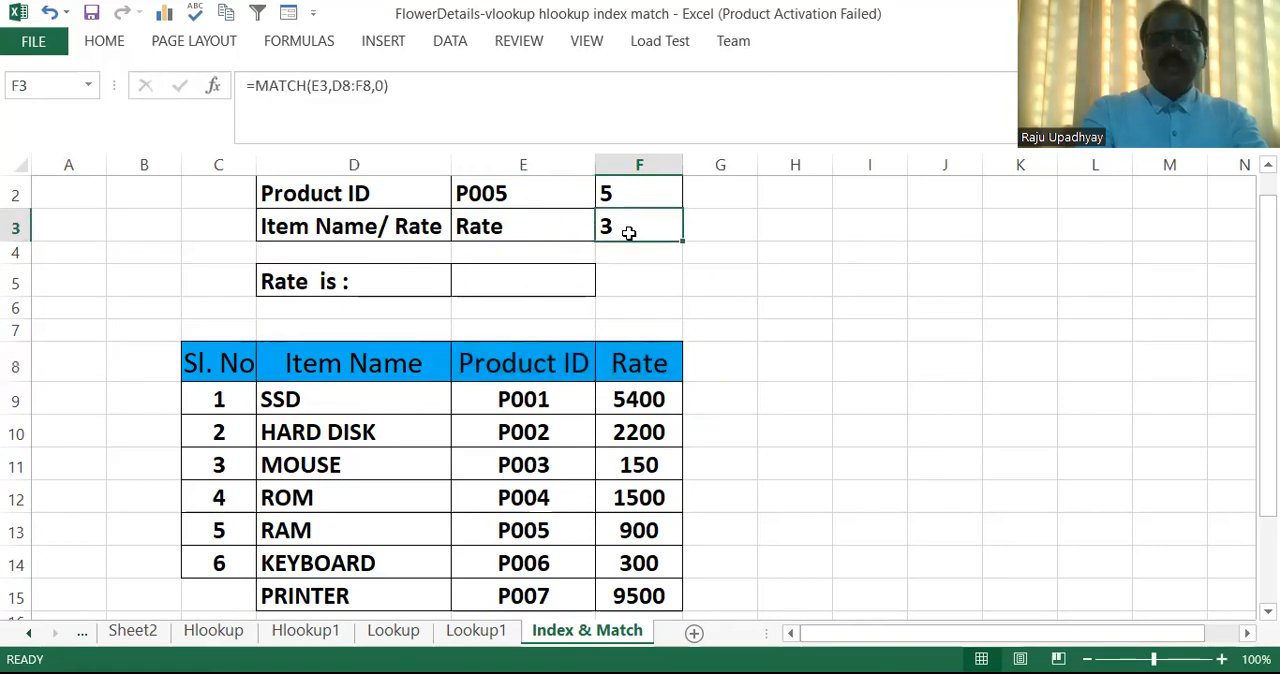
click(628, 195)
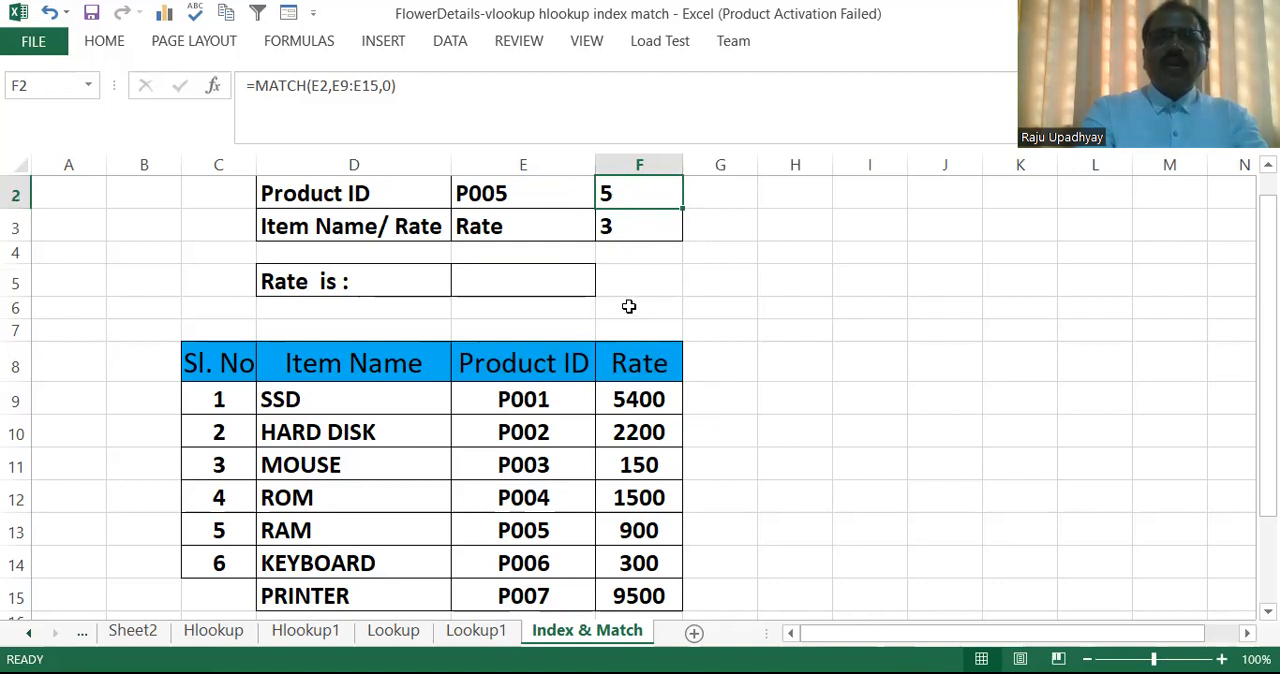
click(632, 226)
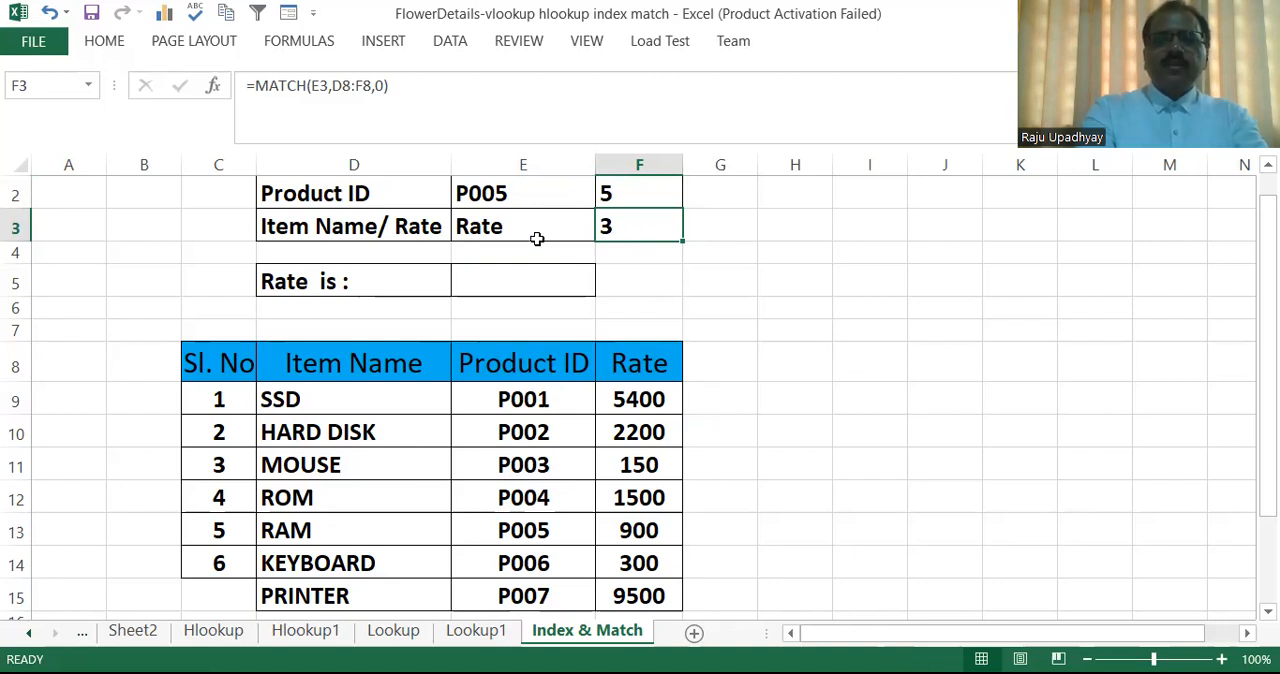
click(646, 194)
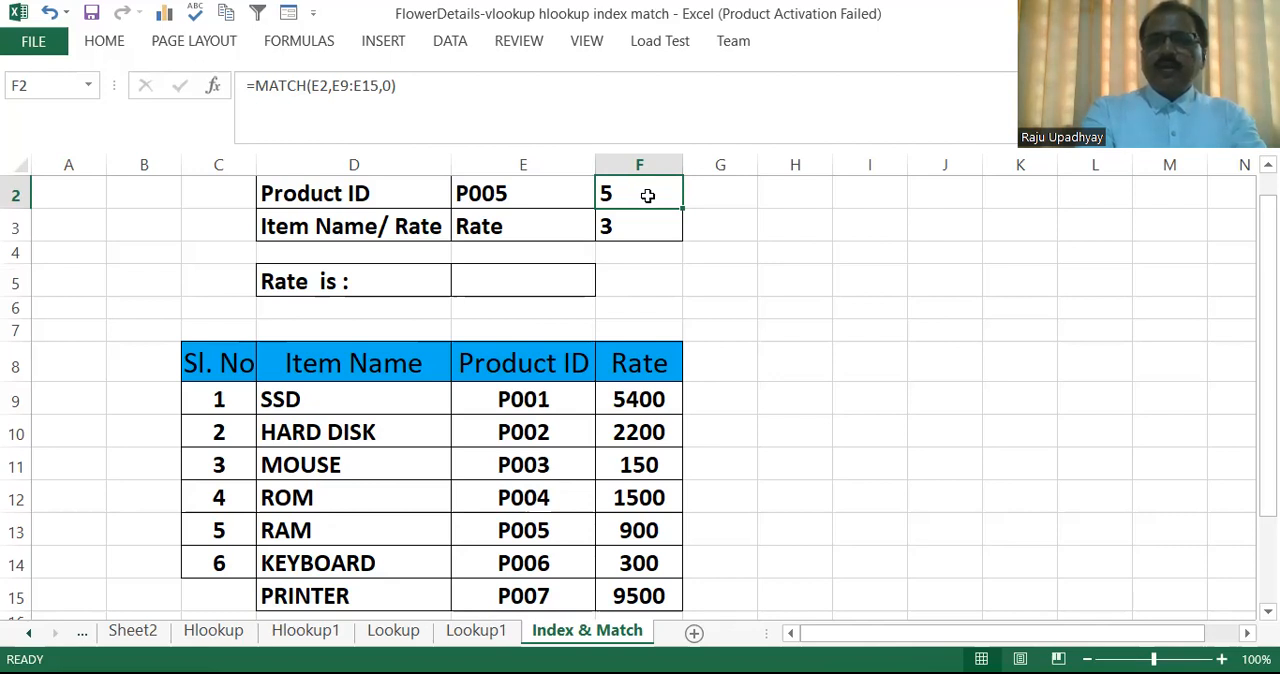
click(653, 227)
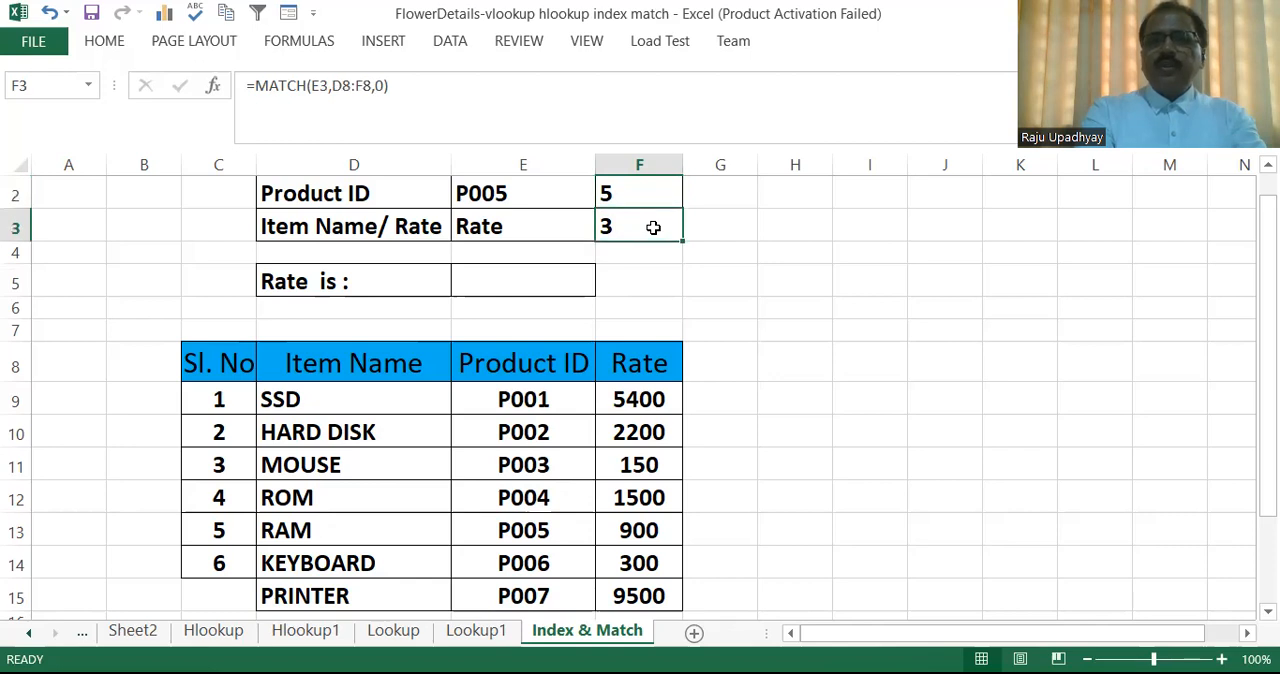